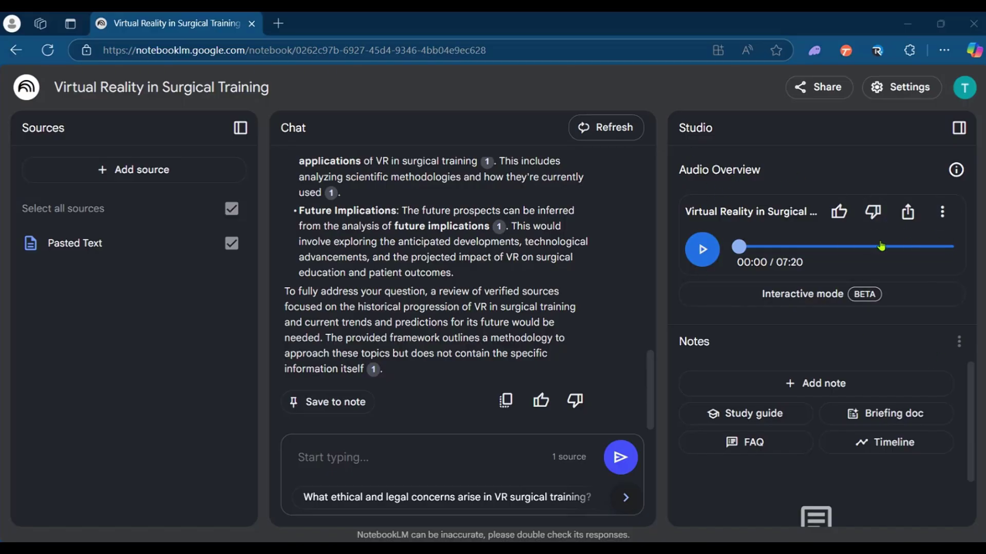
Drag the podcast audio onto the timeline, paste a duplicate copy, and play it back
{"action": "left_click", "coordinate": [942, 212]}
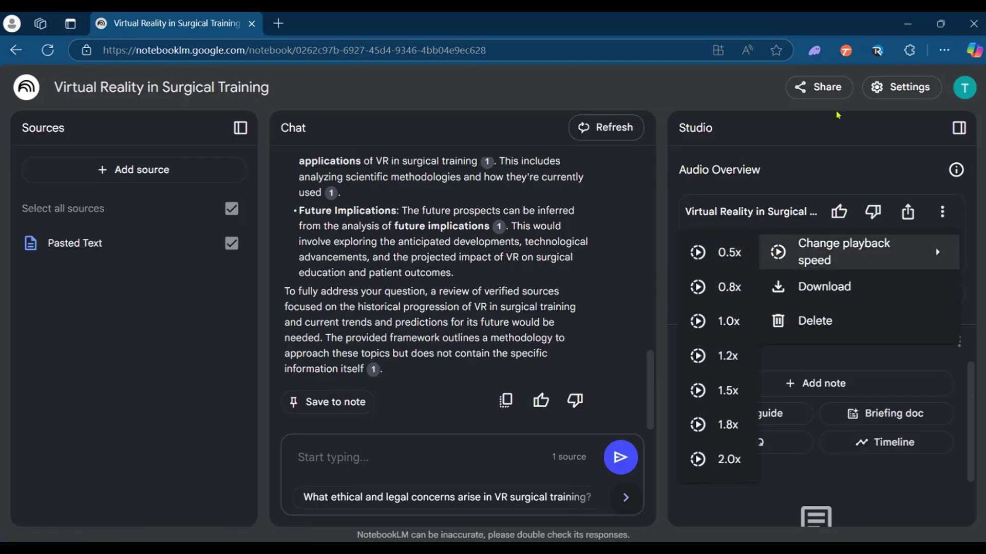
{"action": "left_click", "coordinate": [783, 138]}
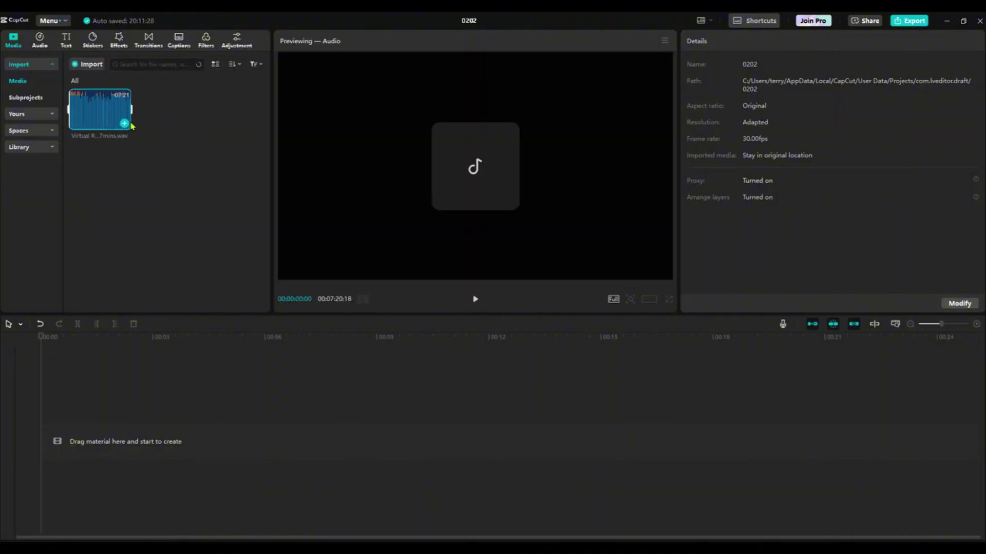
{"action": "left_click_drag", "start_coordinate": [90, 112], "coordinate": [91, 439]}
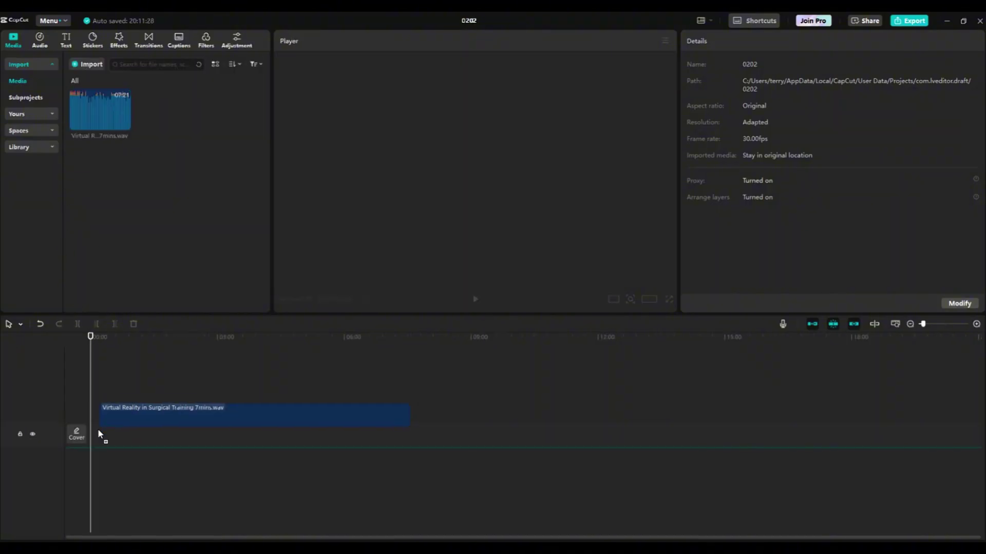
{"action": "scroll", "coordinate": [117, 395], "scroll_direction": "up", "scroll_amount": 3}
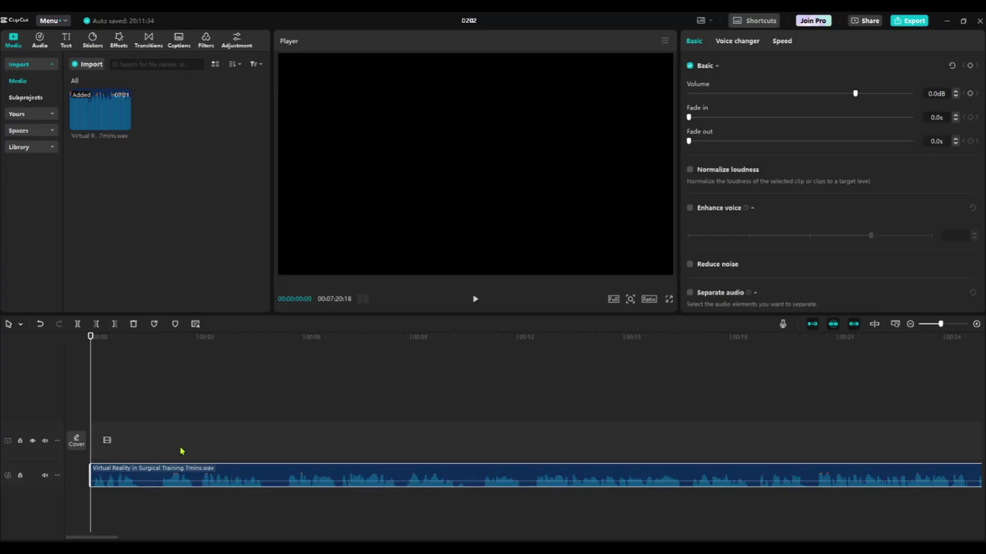
{"action": "mouse_move", "coordinate": [208, 478]}
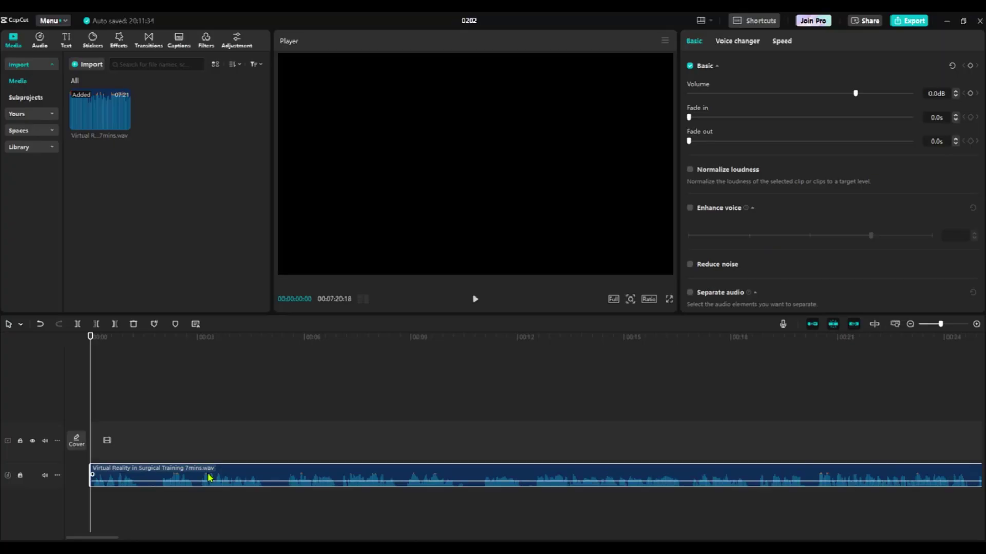
{"action": "key", "text": "ctrl+c"}
{"action": "key", "text": "ctrl+v"}
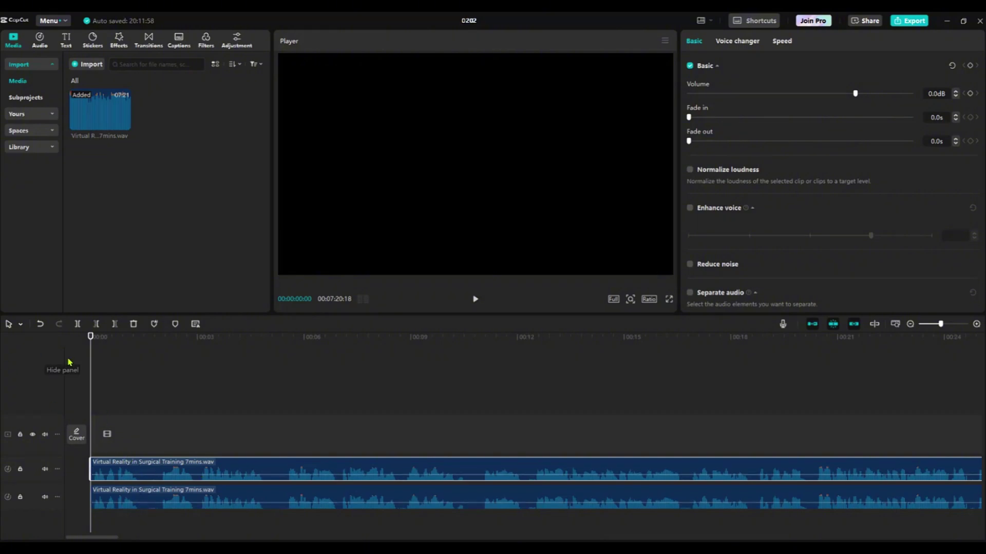
{"action": "key", "text": "space"}
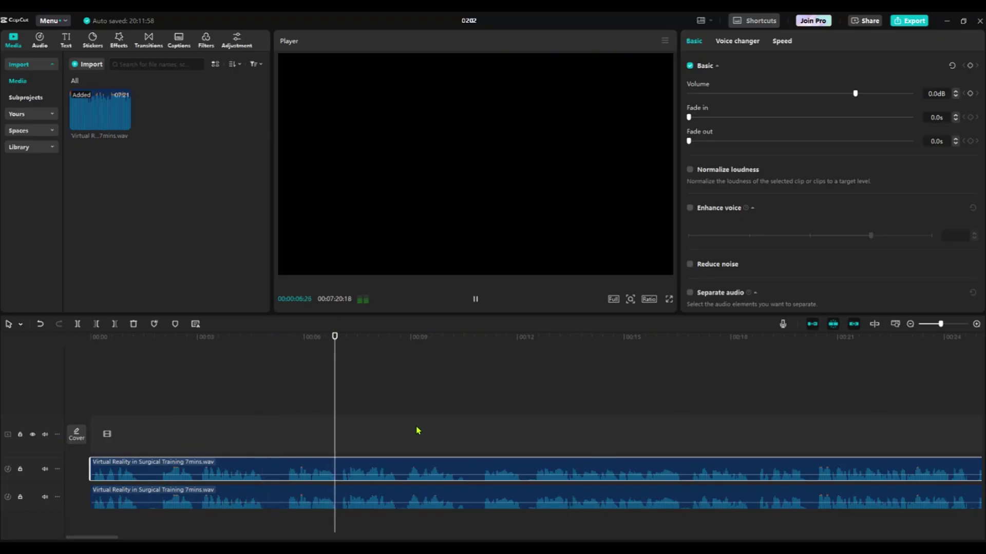
Place the playhead at a chosen point on the timeline and split the audio there
{"action": "scroll", "coordinate": [462, 426], "scroll_direction": "down", "scroll_amount": 1}
{"action": "scroll", "coordinate": [462, 426], "scroll_direction": "down", "scroll_amount": 1}
{"action": "scroll", "coordinate": [462, 426], "scroll_direction": "down", "scroll_amount": 1}
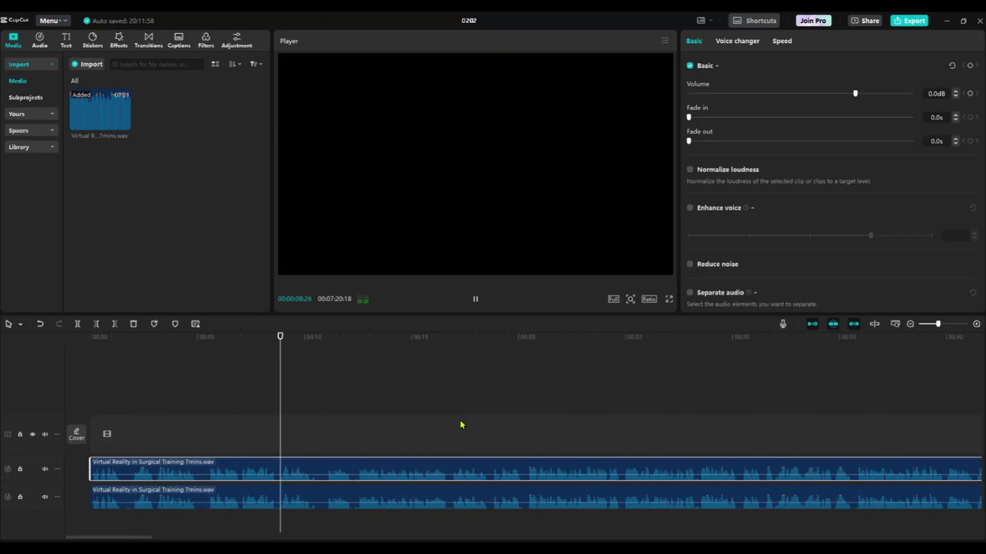
{"action": "scroll", "coordinate": [462, 426], "scroll_direction": "down", "scroll_amount": 1}
{"action": "scroll", "coordinate": [462, 425], "scroll_direction": "down", "scroll_amount": 1}
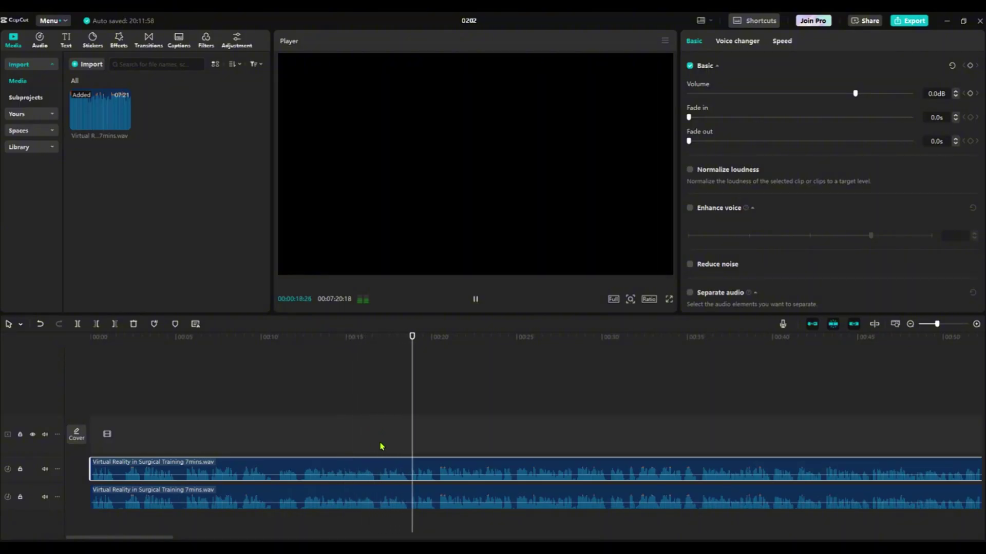
{"action": "left_click", "coordinate": [409, 445]}
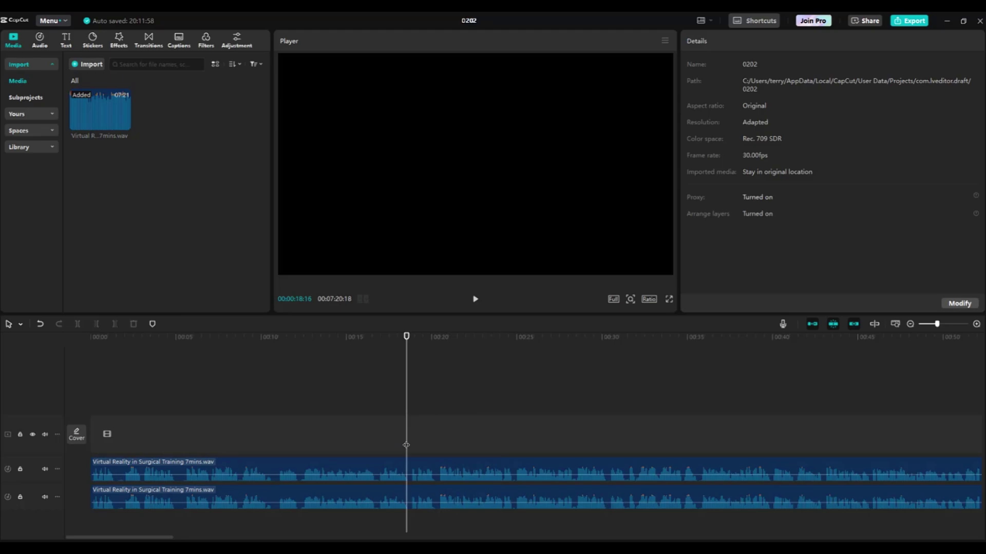
{"action": "scroll", "coordinate": [316, 476], "scroll_direction": "up", "scroll_amount": 3, "text": "ctrl"}
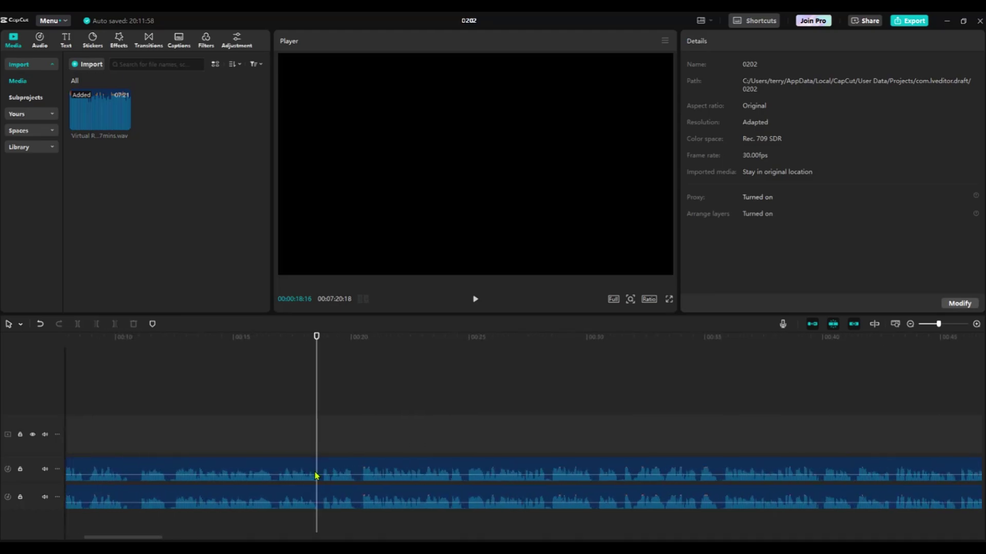
{"action": "key", "text": "space"}
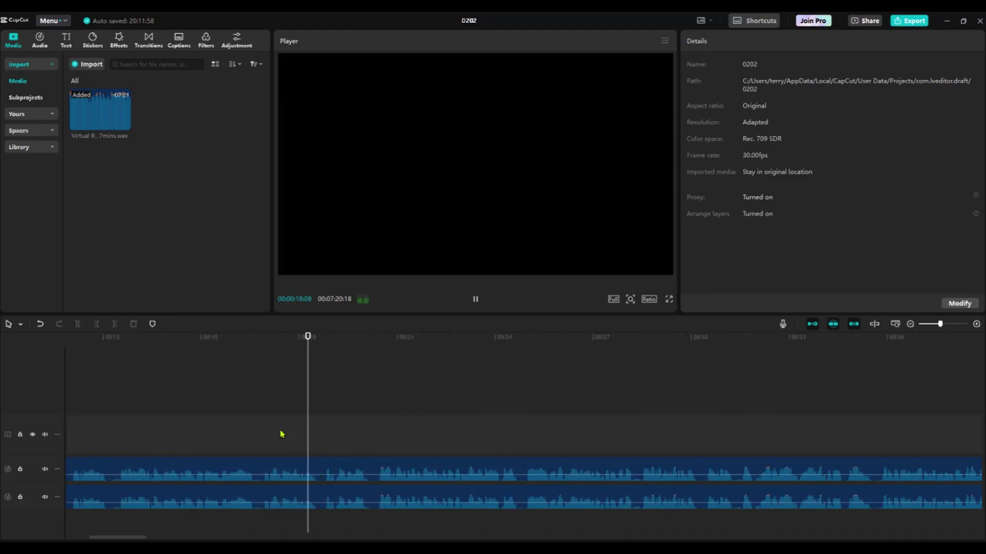
{"action": "key", "text": "space"}
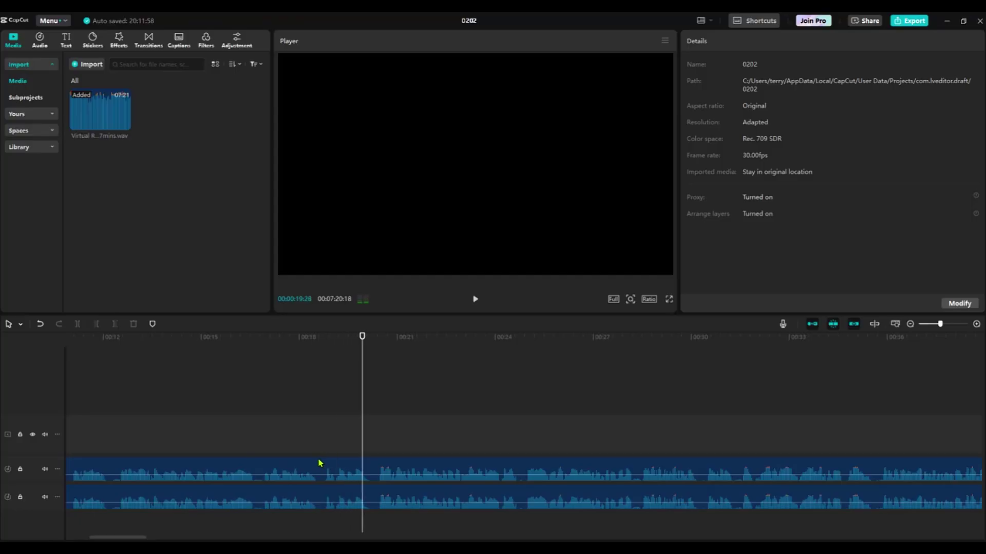
{"action": "key", "text": "b"}
Preview the split audio and select clips, undoing one mistaken edit
{"action": "left_click", "coordinate": [322, 465]}
{"action": "key", "text": "space"}
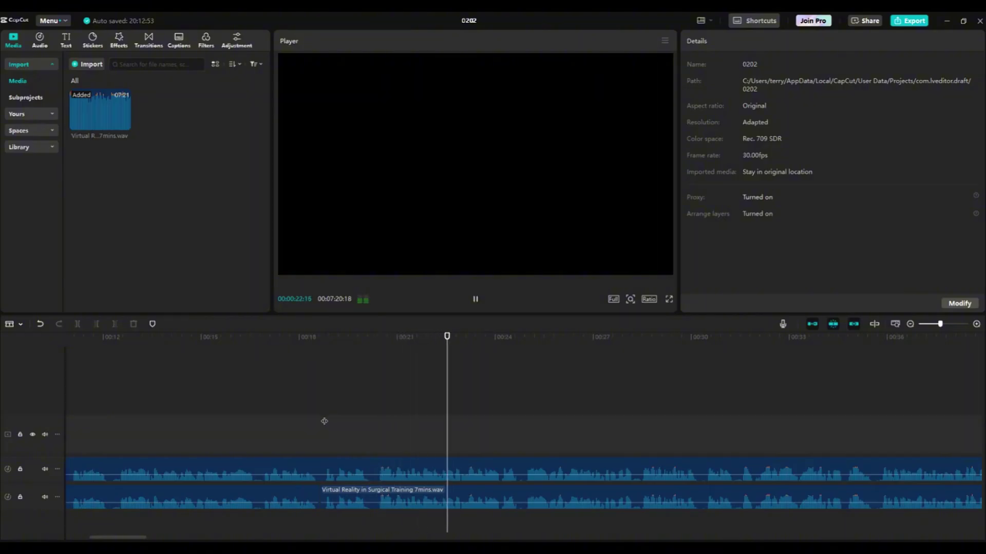
{"action": "key", "text": "space"}
{"action": "scroll", "coordinate": [325, 428], "scroll_direction": "up", "scroll_amount": 2}
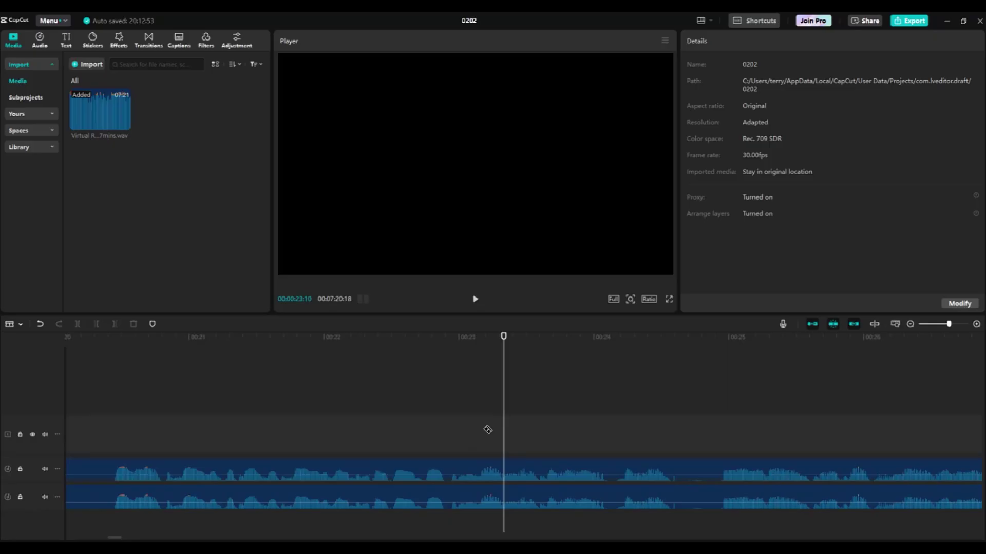
{"action": "left_click", "coordinate": [436, 441]}
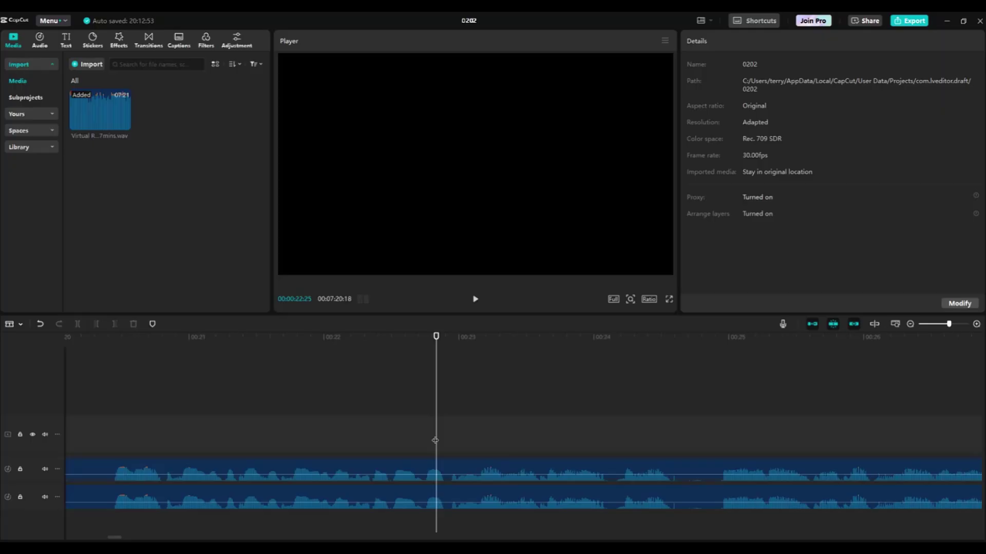
{"action": "left_click", "coordinate": [409, 434]}
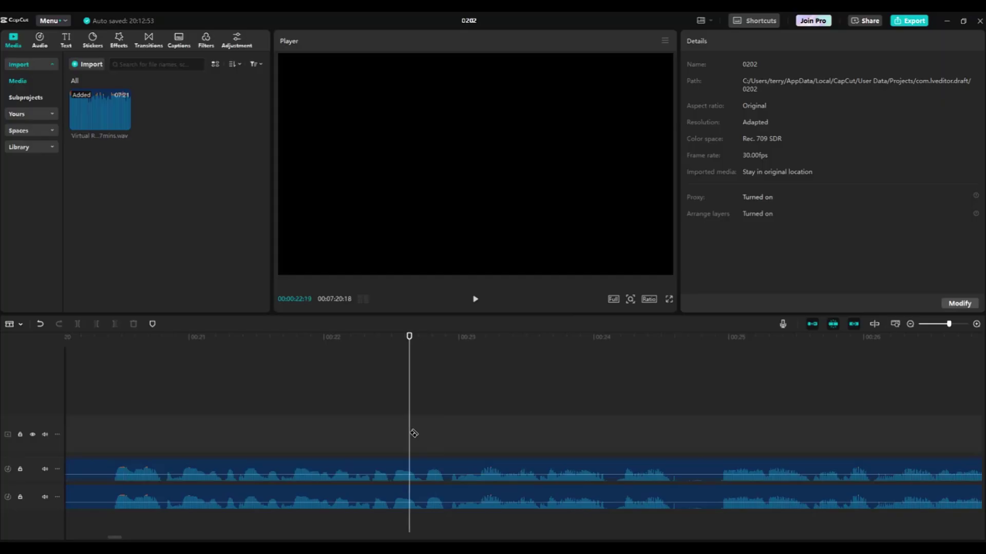
{"action": "key", "text": "ctrl+z"}
Select an unwanted clip section, delete it, and resume playback
{"action": "scroll", "coordinate": [471, 493], "scroll_direction": "up", "scroll_amount": 1}
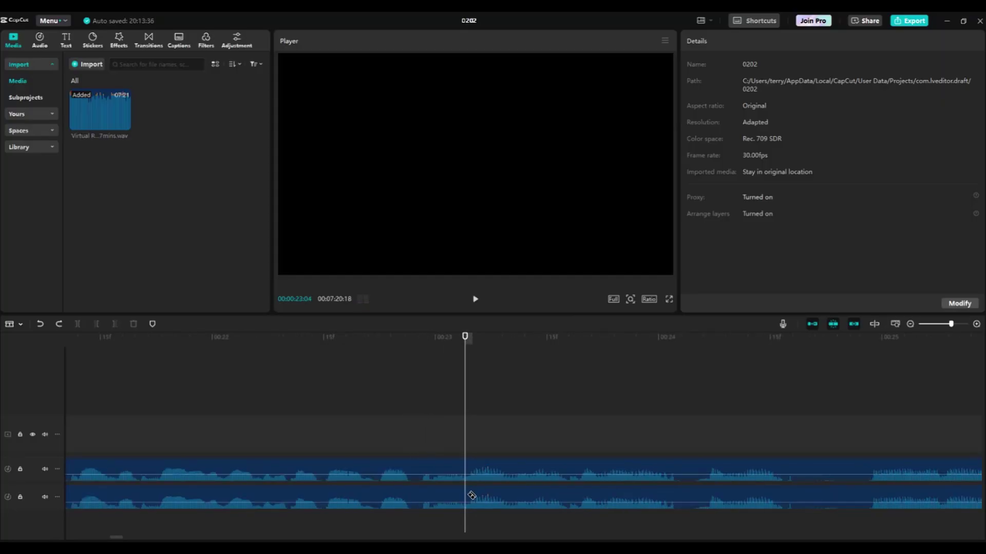
{"action": "left_click", "coordinate": [472, 495]}
{"action": "scroll", "coordinate": [472, 496], "scroll_direction": "down", "scroll_amount": 1}
{"action": "key", "text": "a"}
{"action": "left_click", "coordinate": [133, 494]}
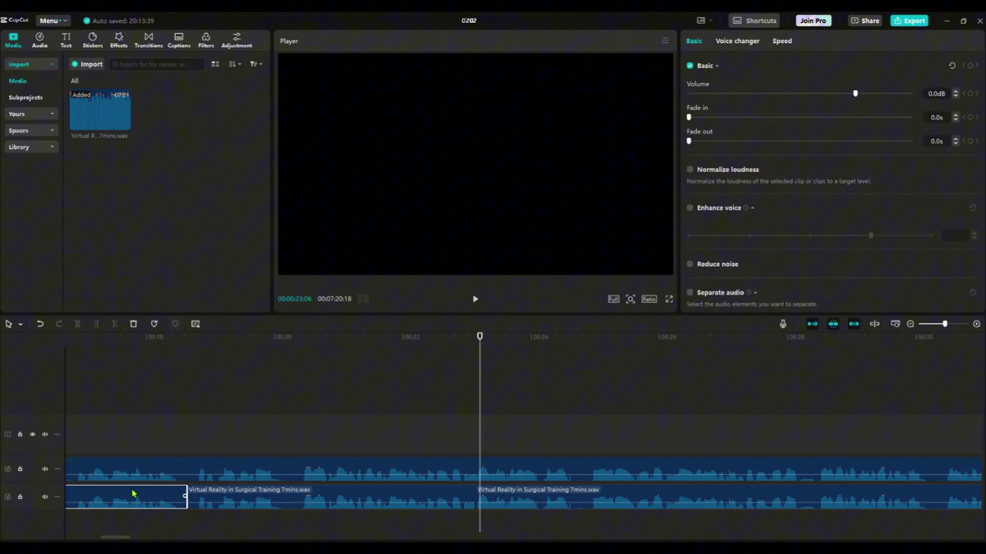
{"action": "key", "text": "Delete"}
{"action": "key", "text": "space"}
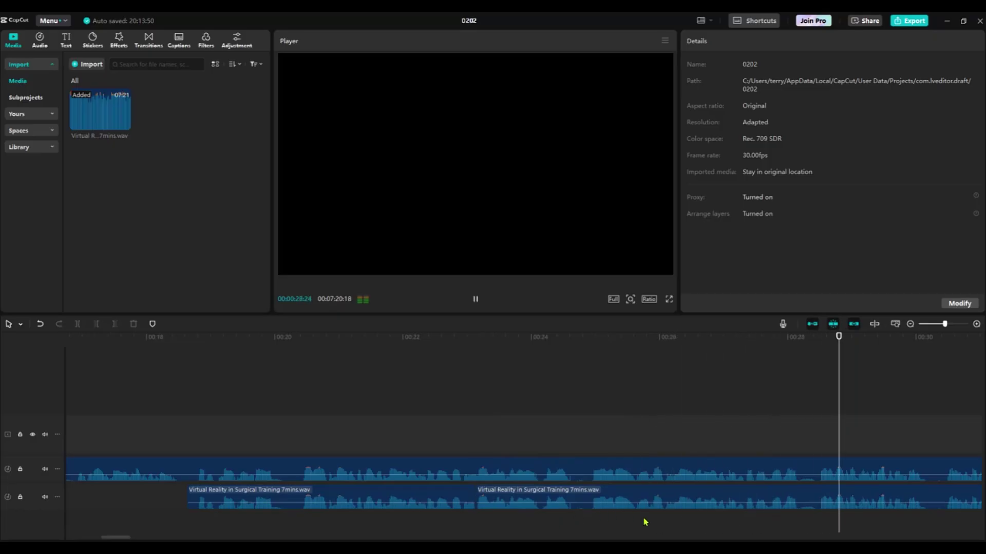
Split the audio at another point and delete the box-selected range of clips
{"action": "scroll", "coordinate": [748, 418], "scroll_direction": "down", "scroll_amount": 1, "text": "ctrl"}
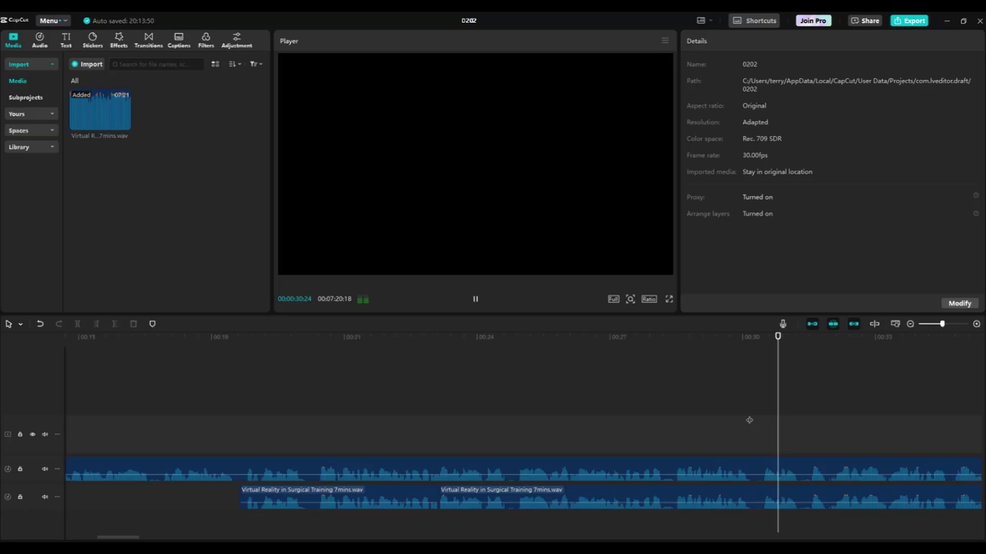
{"action": "scroll", "coordinate": [775, 461], "scroll_direction": "down", "scroll_amount": 1, "text": "ctrl"}
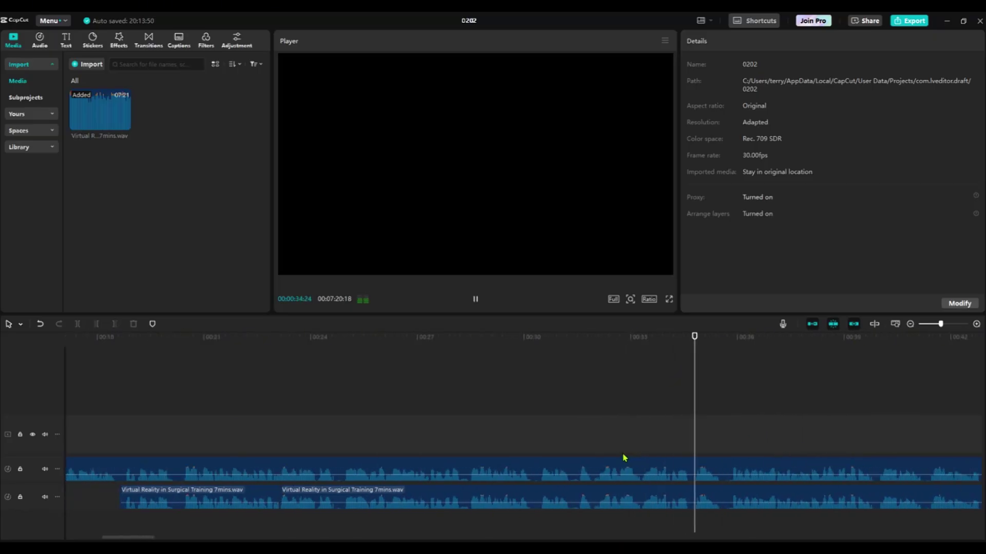
{"action": "key", "text": "space"}
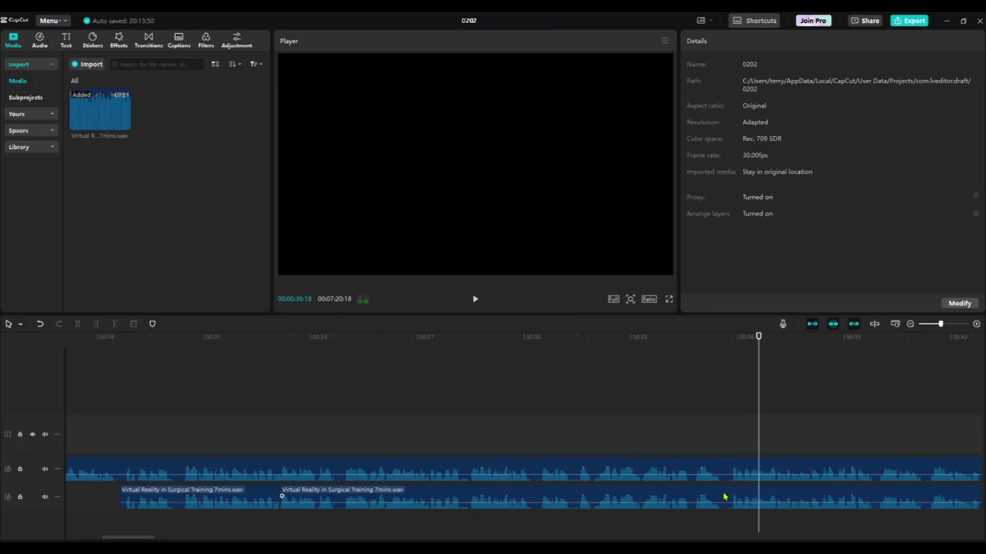
{"action": "key", "text": "b"}
{"action": "left_click", "coordinate": [719, 496]}
{"action": "key", "text": "a"}
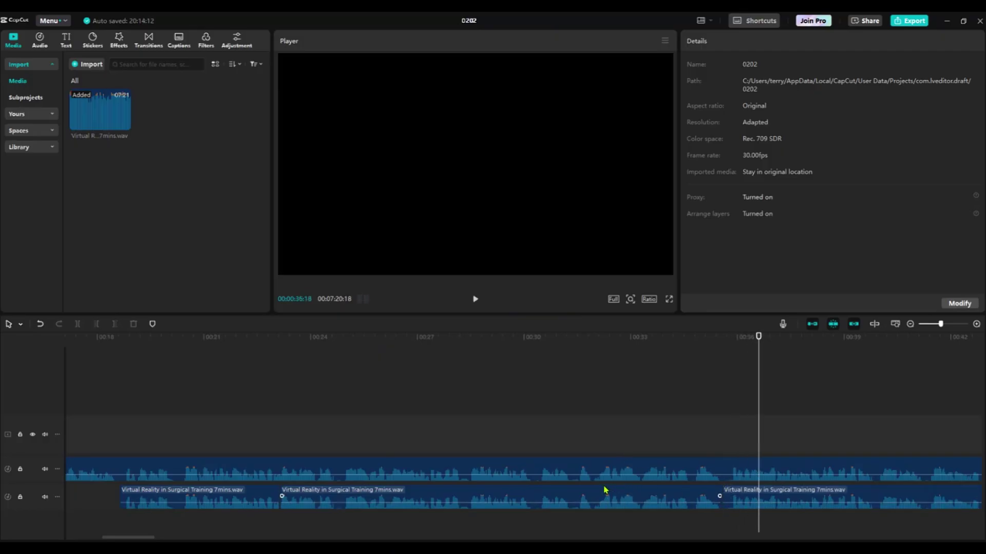
{"action": "left_click", "coordinate": [276, 416]}
{"action": "left_click_drag", "start_coordinate": [290, 416], "coordinate": [689, 529]}
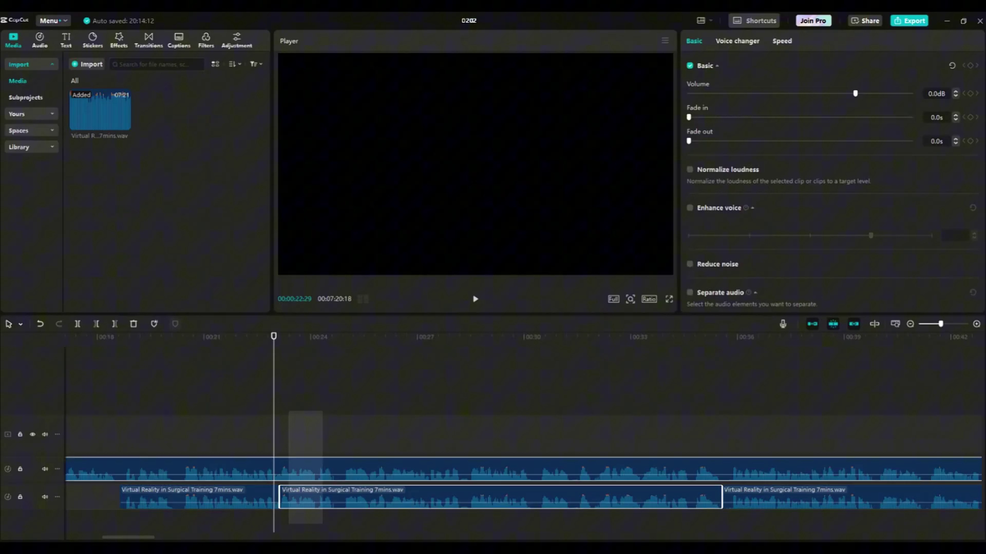
{"action": "key", "text": "Delete"}
Split off and delete another section of the audio
{"action": "left_click", "coordinate": [555, 483]}
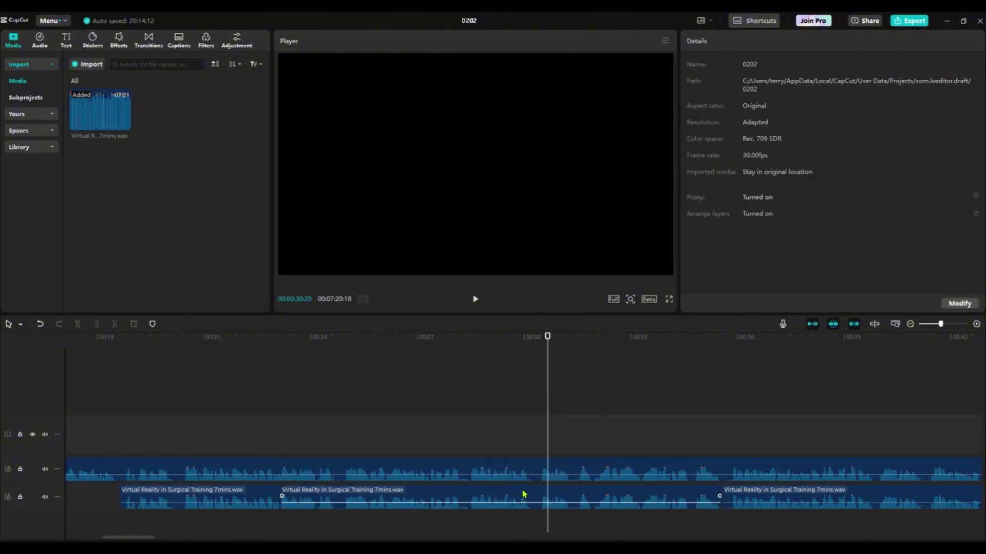
{"action": "scroll", "coordinate": [490, 452], "scroll_direction": "up", "scroll_amount": 3}
{"action": "key", "text": "b"}
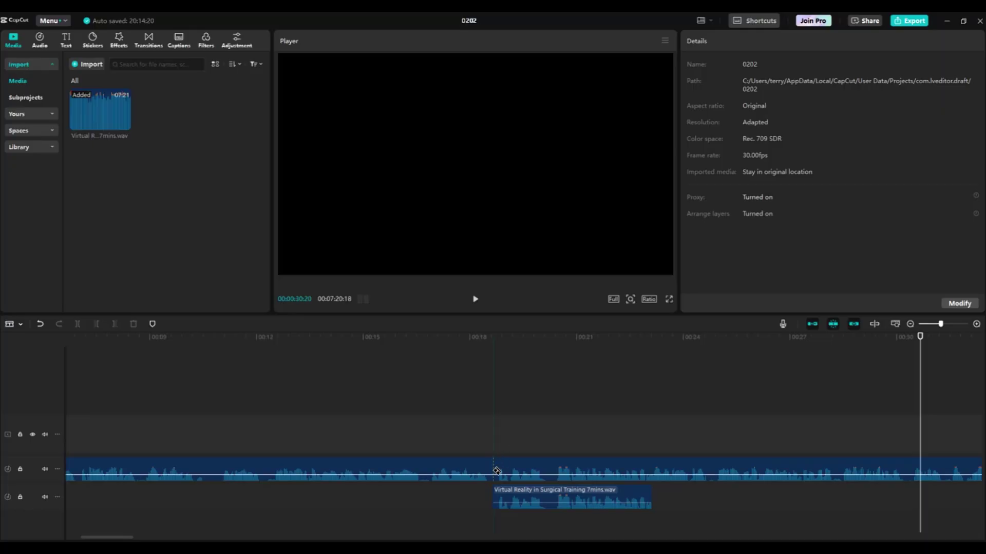
{"action": "left_click", "coordinate": [493, 471]}
{"action": "left_click", "coordinate": [653, 462]}
{"action": "key", "text": "Delete"}
{"action": "key", "text": "a"}
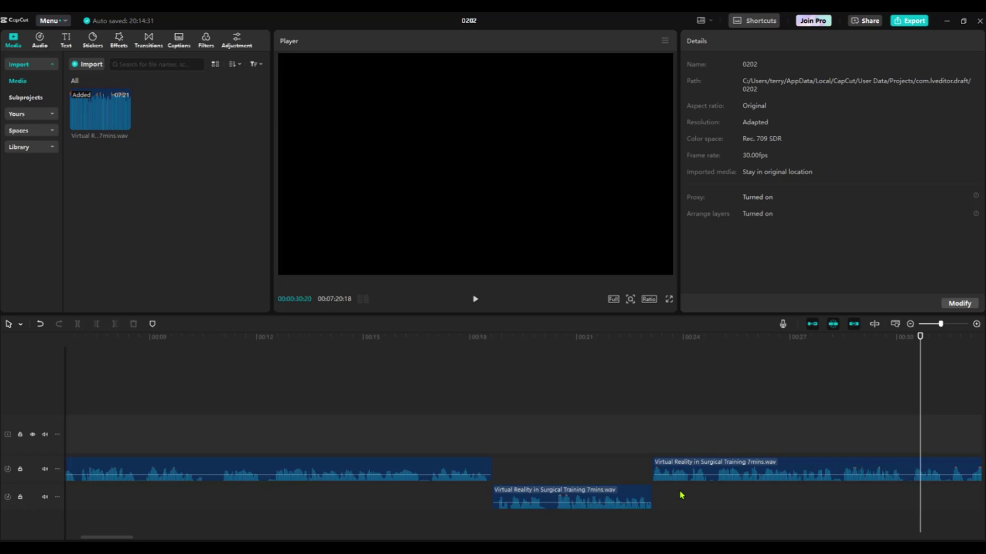
Play back the edit to locate the 00:28 cut point
{"action": "left_click", "coordinate": [436, 409]}
{"action": "key", "text": "space"}
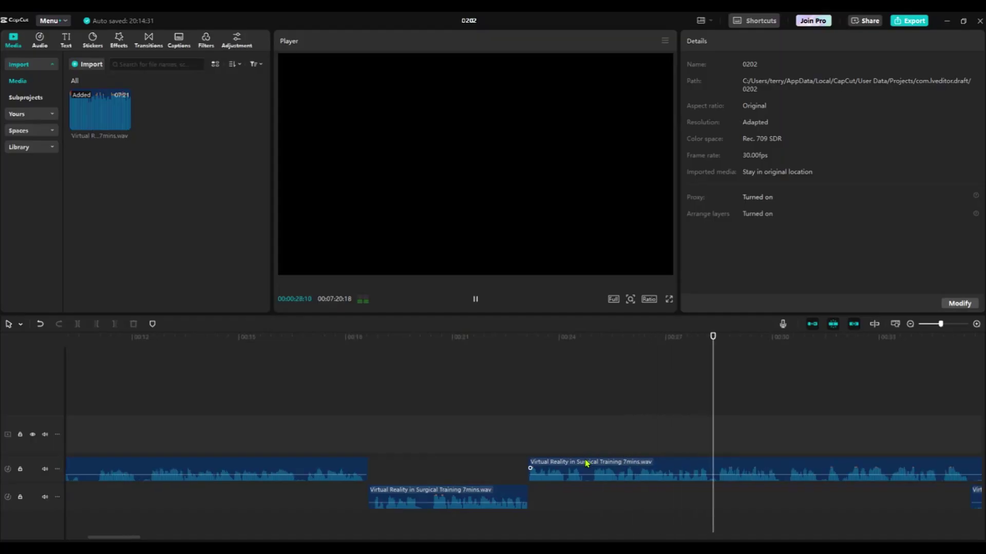
{"action": "key", "text": "space"}
{"action": "scroll", "coordinate": [718, 467], "scroll_direction": "up", "scroll_amount": 3}
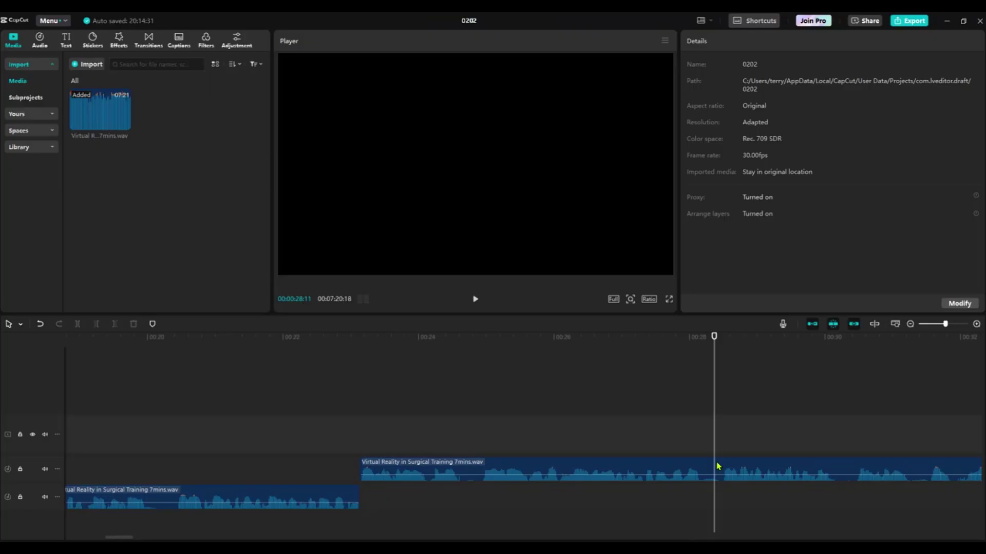
{"action": "scroll", "coordinate": [667, 478], "scroll_direction": "down", "scroll_amount": 3}
{"action": "scroll", "coordinate": [589, 492], "scroll_direction": "down", "scroll_amount": 3}
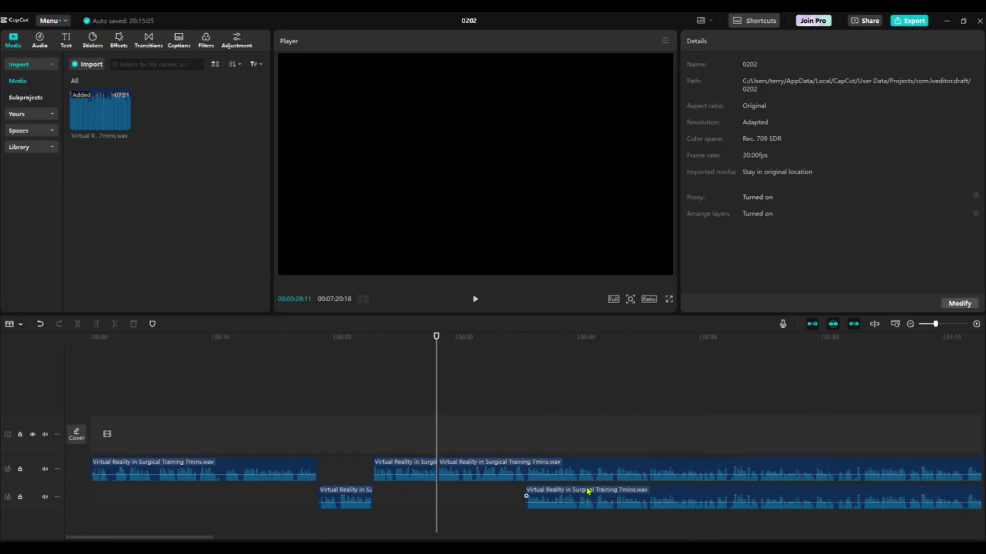
Delete everything after 00:28 on both tracks, then select the first upper and short lower clips
{"action": "left_click", "coordinate": [608, 466]}
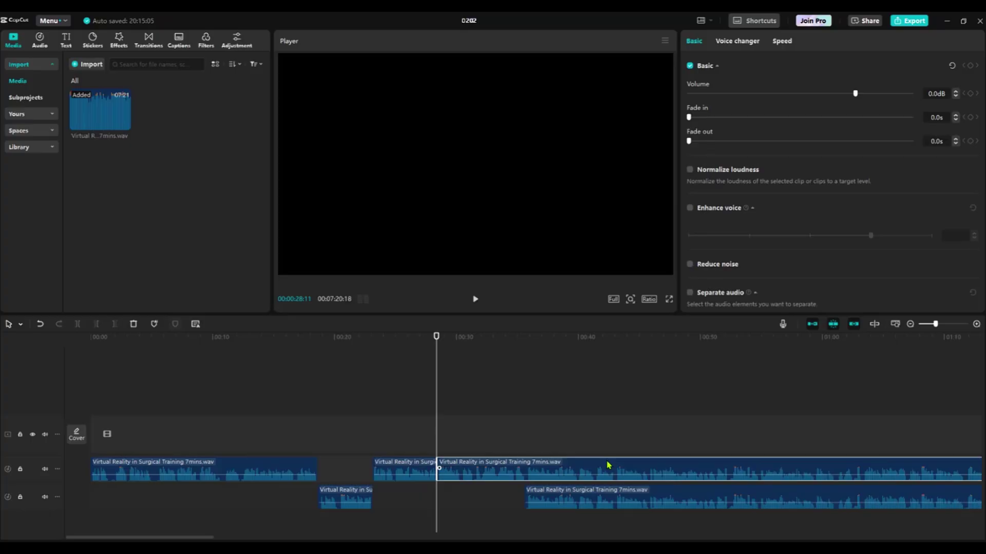
{"action": "key", "text": "Delete"}
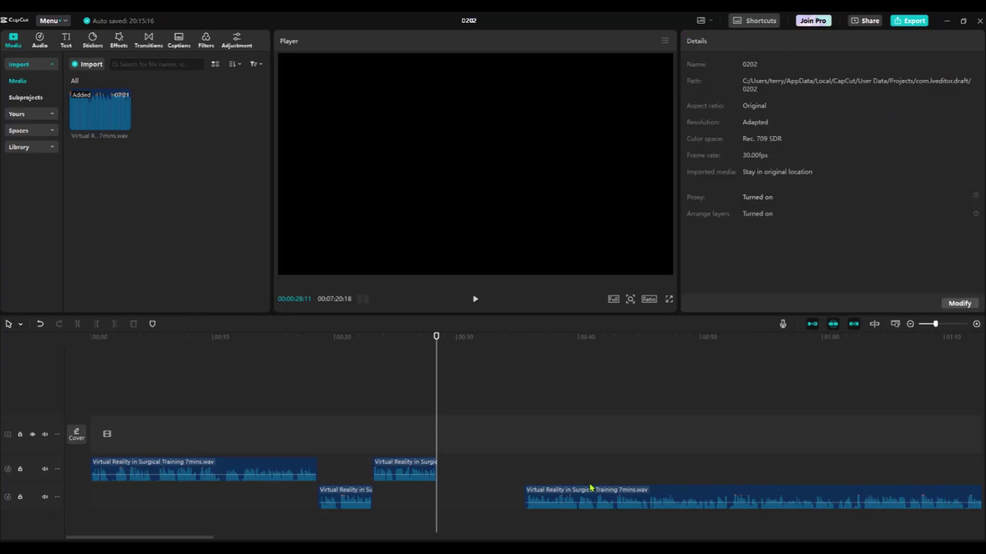
{"action": "left_click", "coordinate": [589, 488]}
{"action": "key", "text": "Delete"}
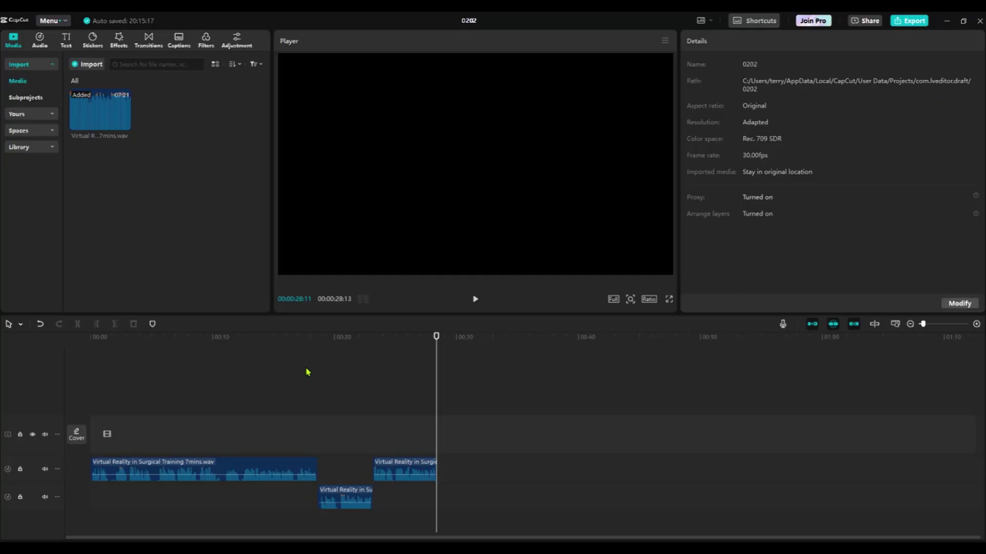
{"action": "left_click", "coordinate": [154, 386]}
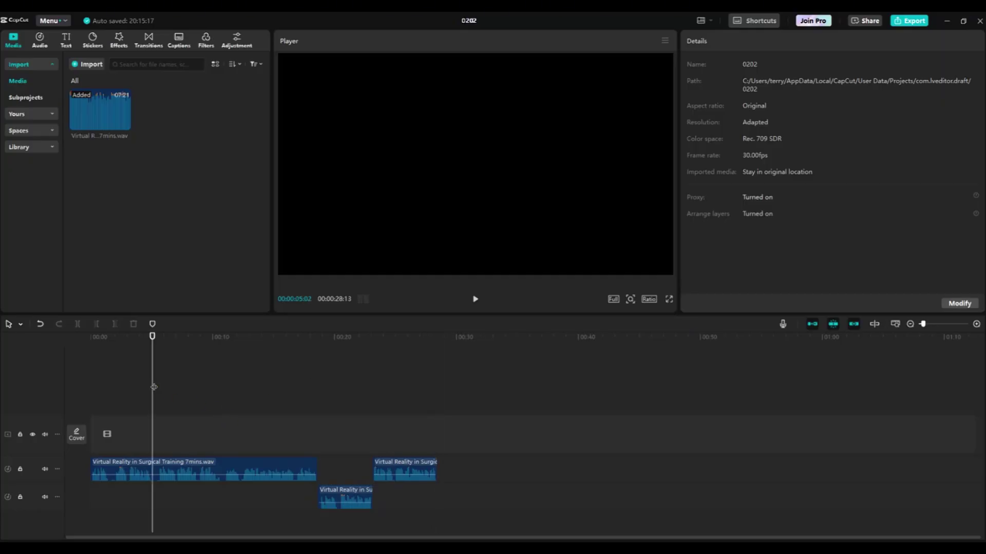
{"action": "left_click", "coordinate": [223, 466]}
{"action": "left_click", "coordinate": [357, 502]}
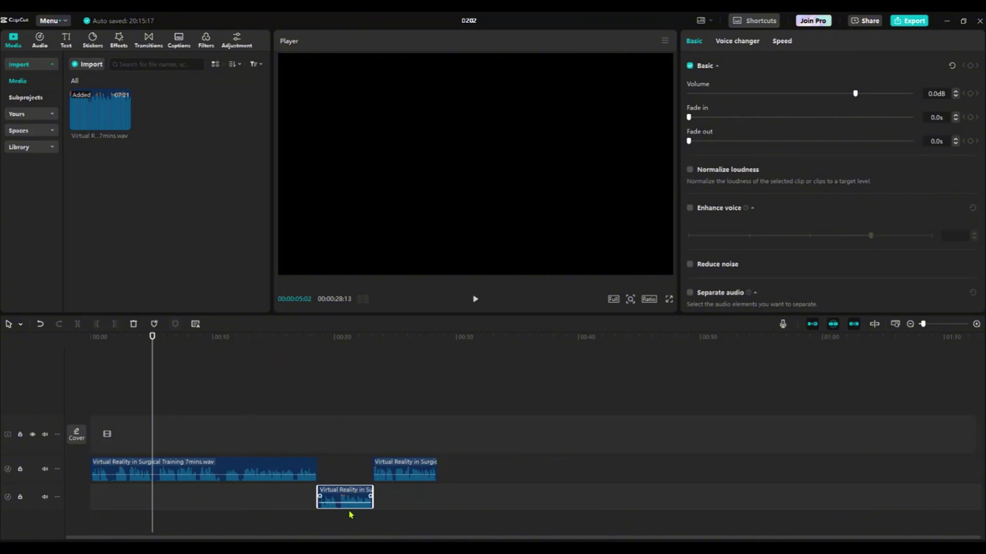
Mute the lower track and export the upper voice as an audio-only WAV named 'male'
{"action": "left_click", "coordinate": [110, 391]}
{"action": "left_click", "coordinate": [75, 396]}
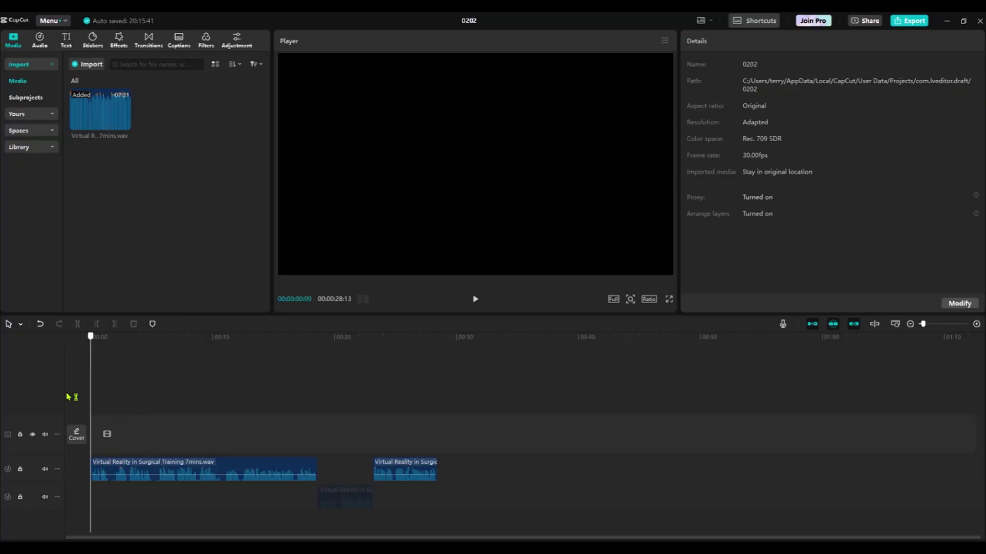
{"action": "left_click", "coordinate": [906, 22]}
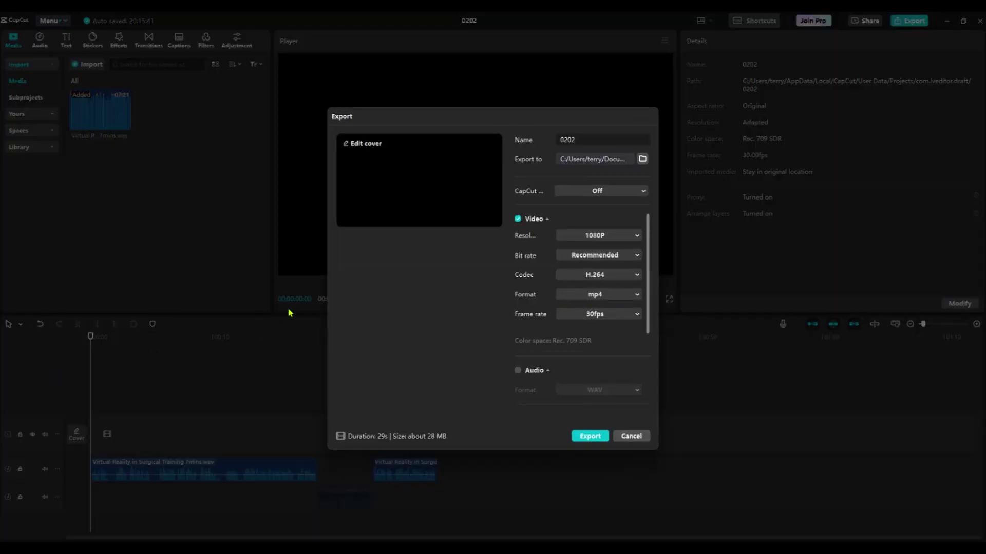
{"action": "double_click", "coordinate": [585, 139]}
{"action": "type", "text": "male"}
{"action": "left_click", "coordinate": [517, 219]}
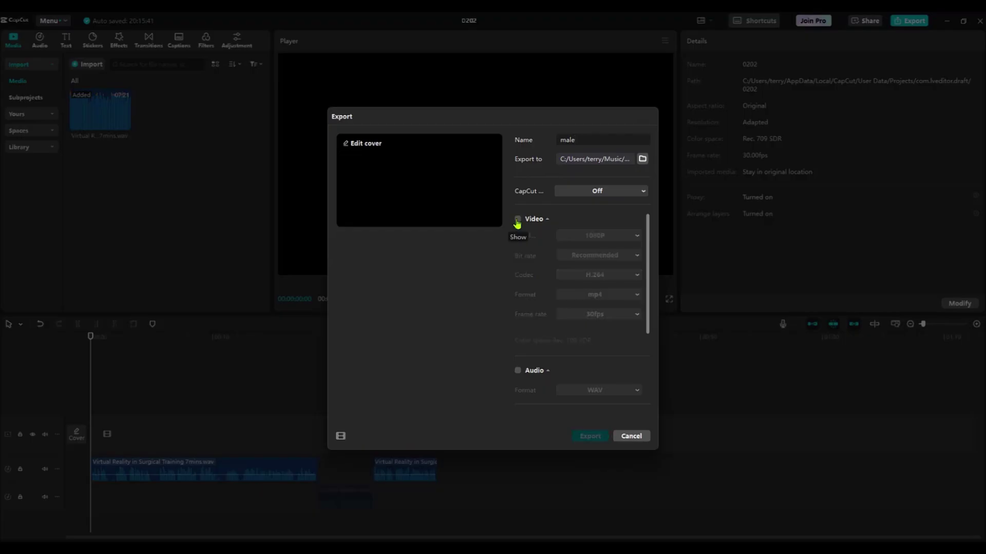
{"action": "left_click", "coordinate": [517, 371]}
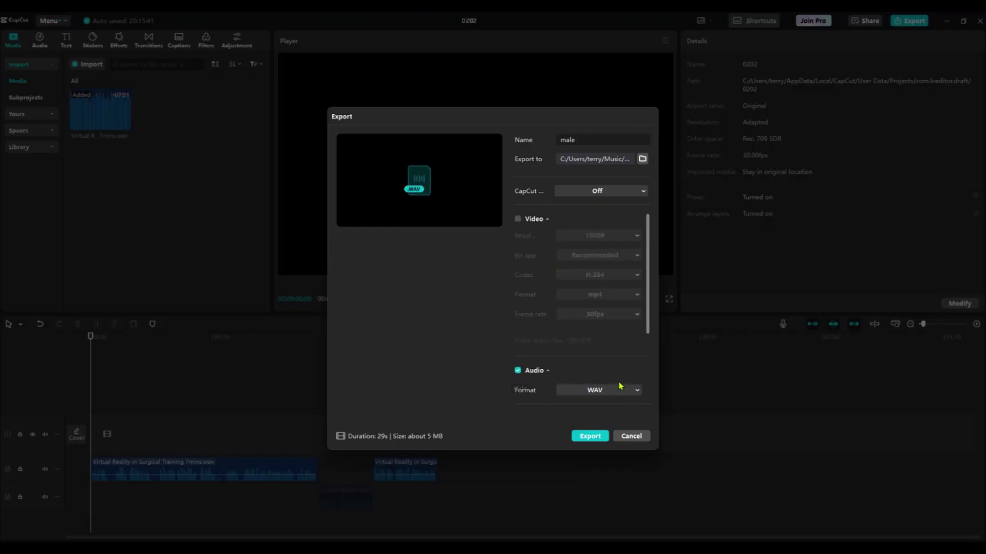
{"action": "left_click", "coordinate": [593, 436]}
{"action": "left_click", "coordinate": [634, 343]}
Switch to the lower-track voice and export it as an audio-only file named 'female'
{"action": "left_click", "coordinate": [156, 459]}
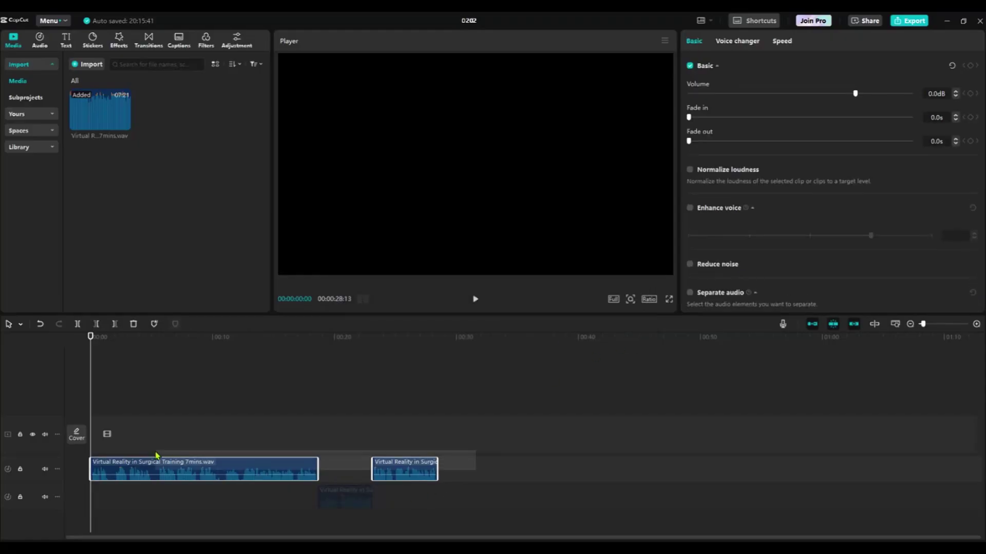
{"action": "left_click", "coordinate": [343, 501]}
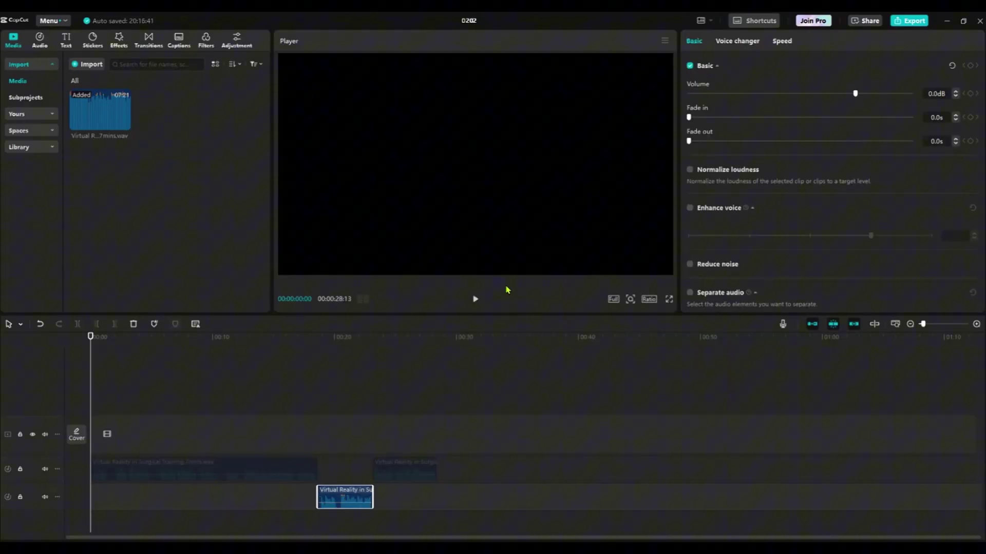
{"action": "left_click", "coordinate": [910, 22]}
{"action": "type", "text": "female"}
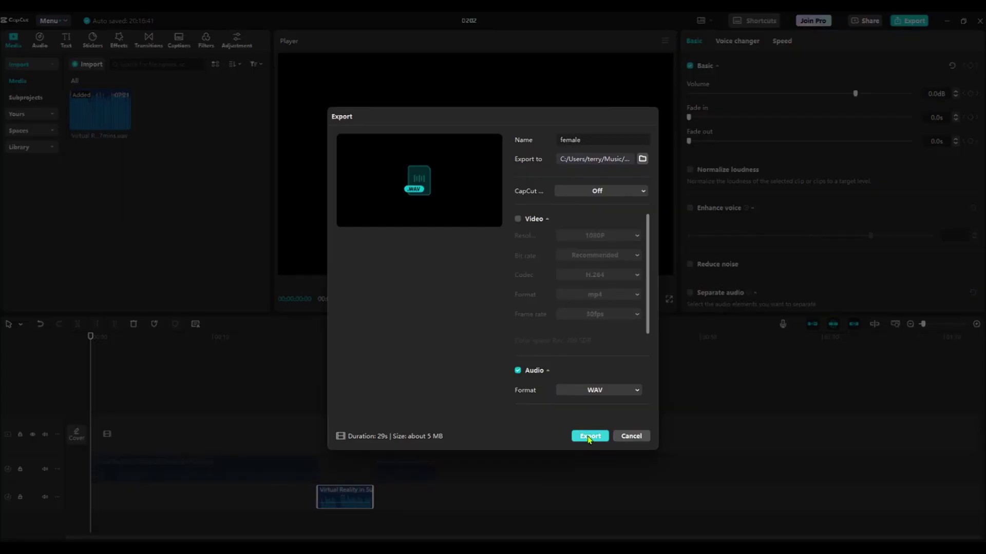
{"action": "left_click", "coordinate": [589, 437]}
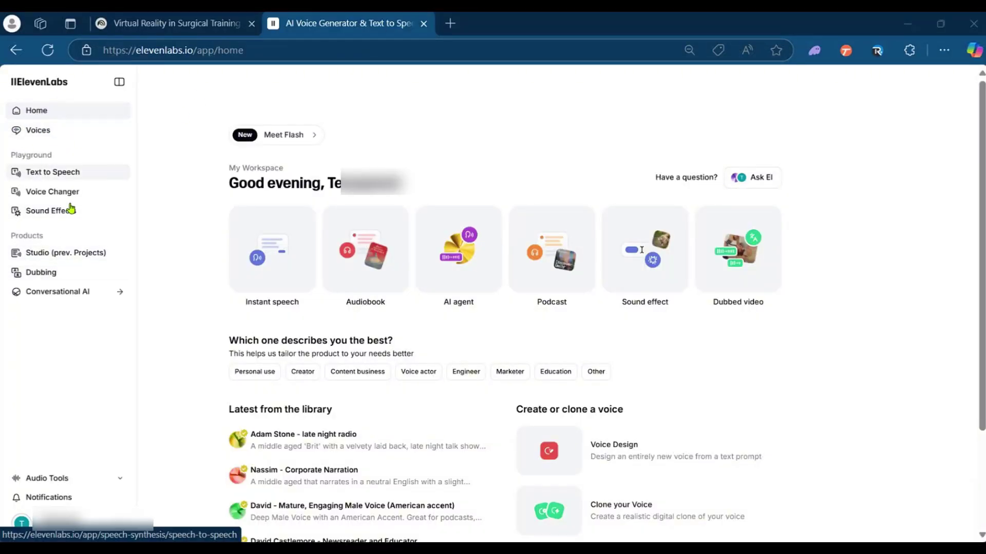
Upload male.WAV to Voice Changer, preview Nassim, then pick Robert - Business Book Narrator
{"action": "left_click", "coordinate": [43, 196]}
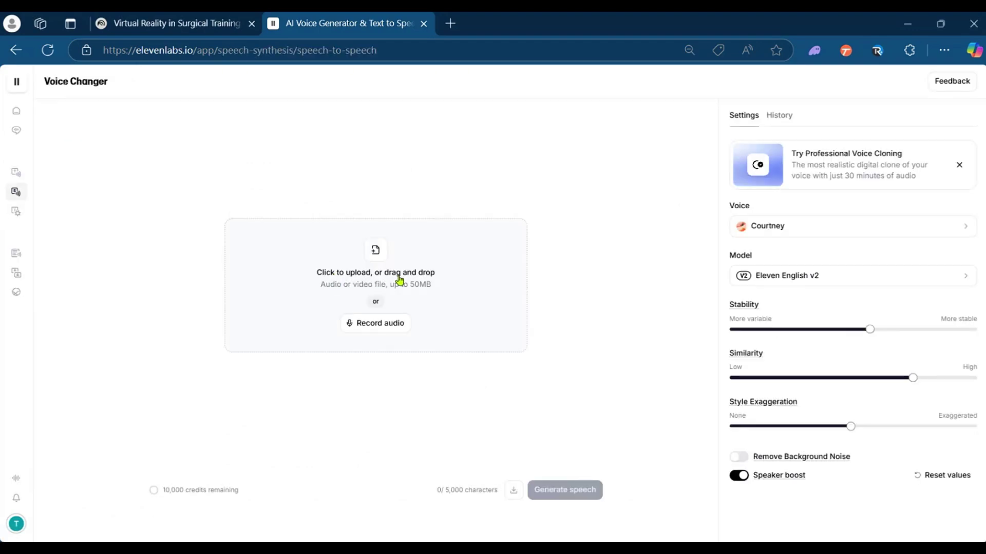
{"action": "left_click_drag", "start_coordinate": [660, 338], "coordinate": [312, 268]}
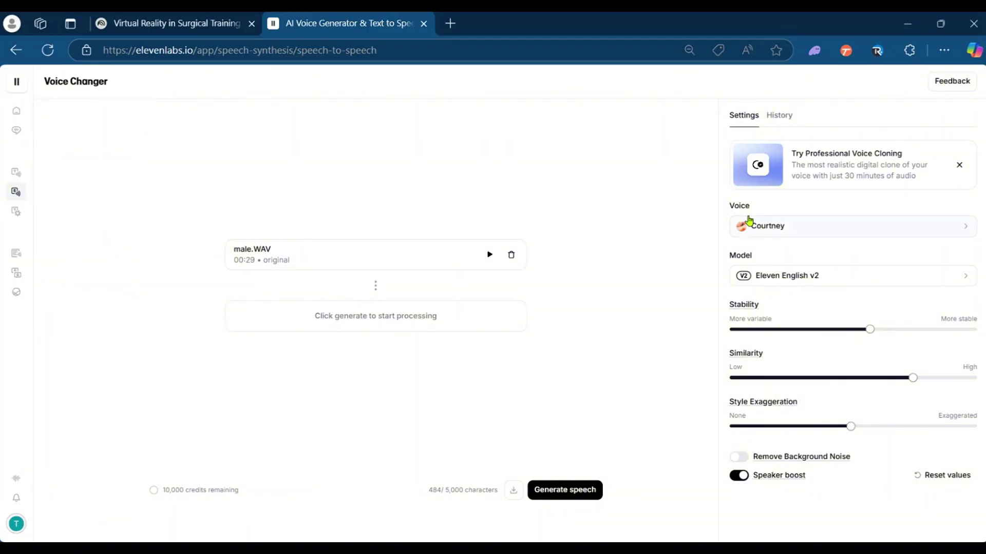
{"action": "left_click", "coordinate": [794, 230]}
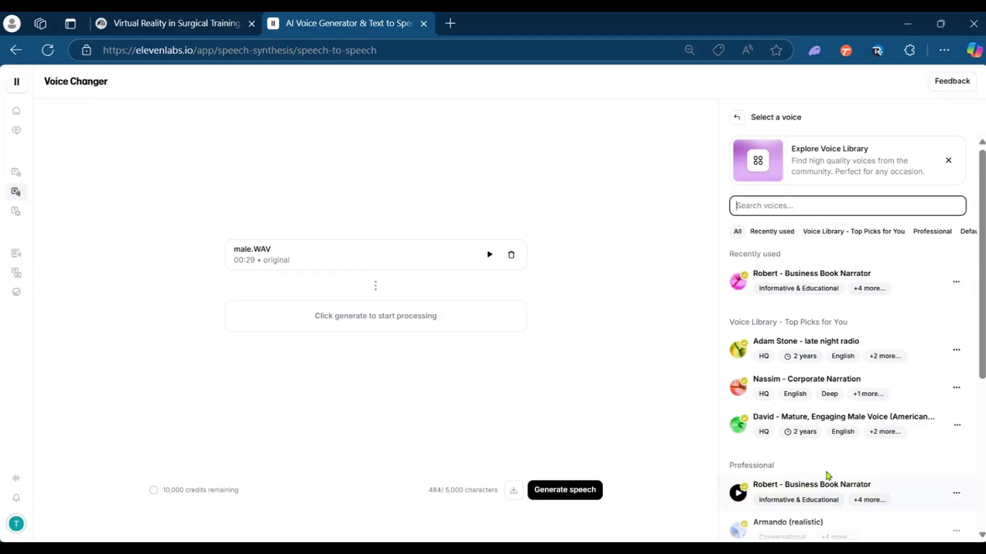
{"action": "left_click", "coordinate": [738, 386]}
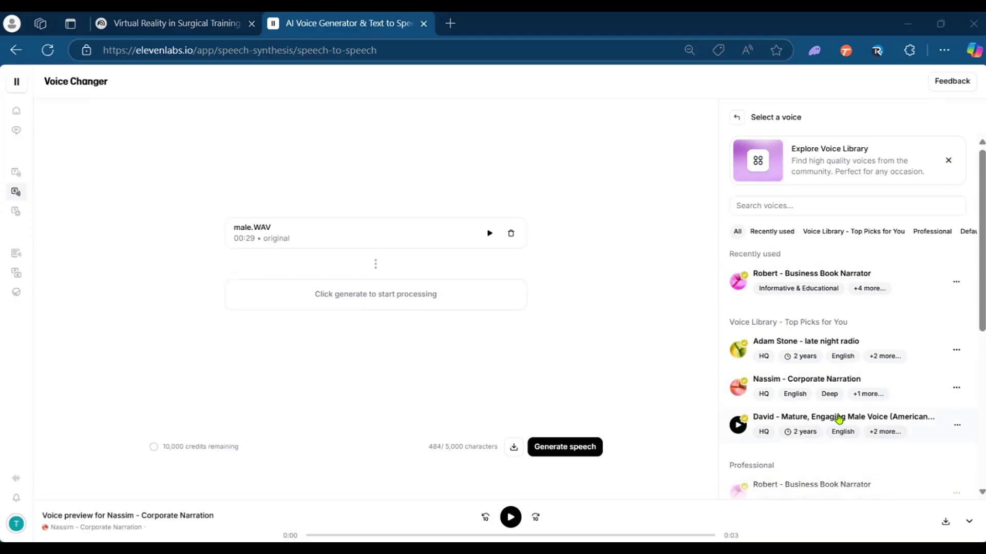
{"action": "mouse_move", "coordinate": [803, 281]}
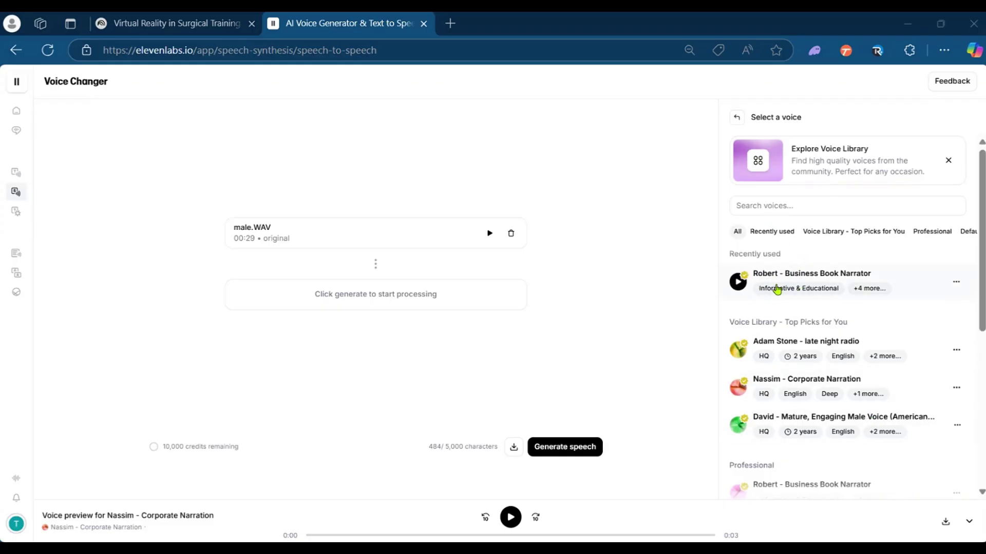
{"action": "left_click", "coordinate": [815, 272]}
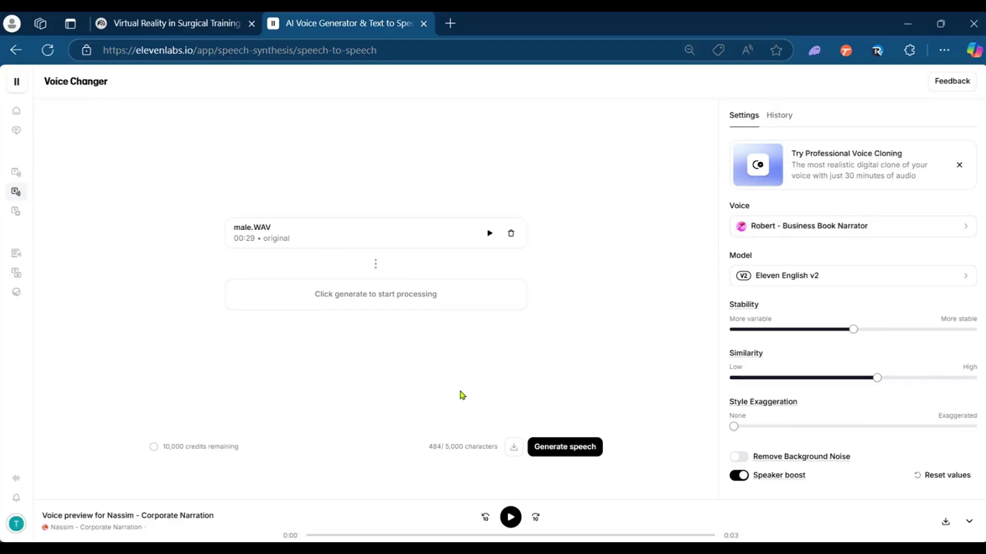
Generate the Robert-voiced conversion, compare it against the original, and download the result
{"action": "left_click", "coordinate": [551, 448]}
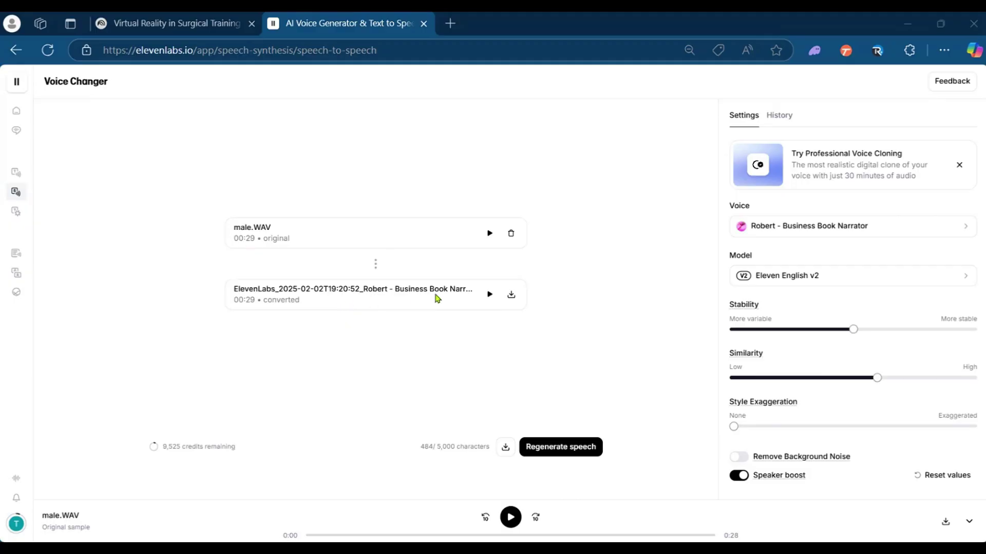
{"action": "left_click", "coordinate": [490, 234]}
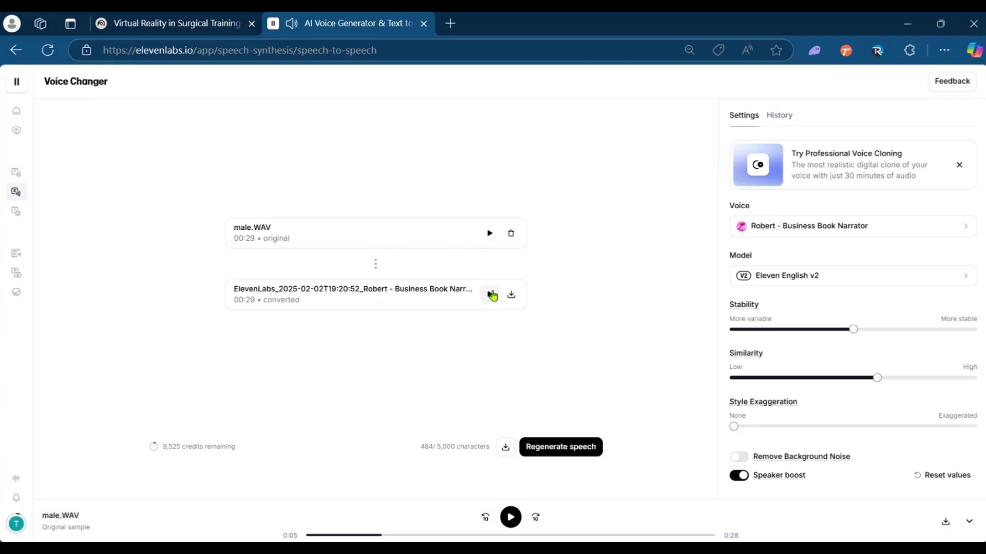
{"action": "left_click", "coordinate": [492, 296]}
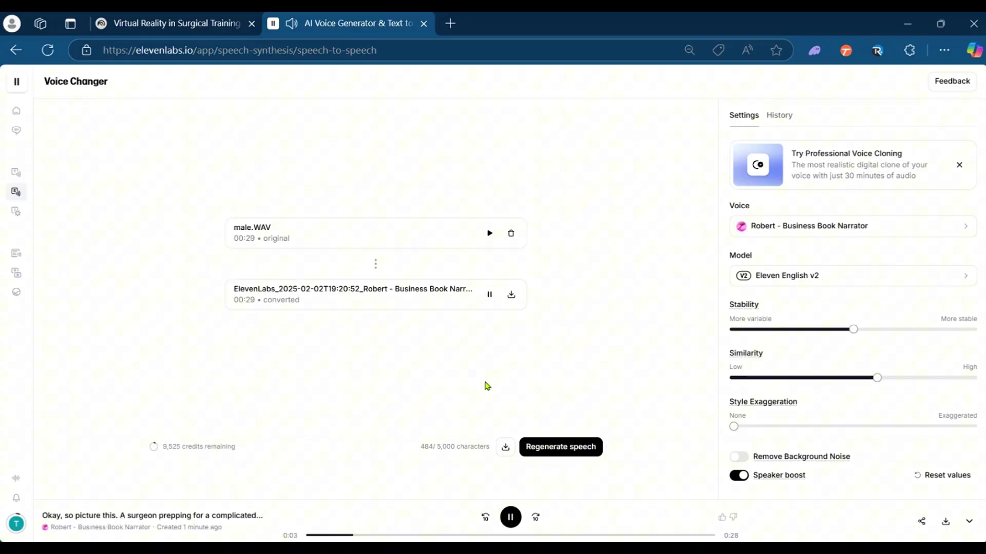
{"action": "left_click", "coordinate": [511, 519]}
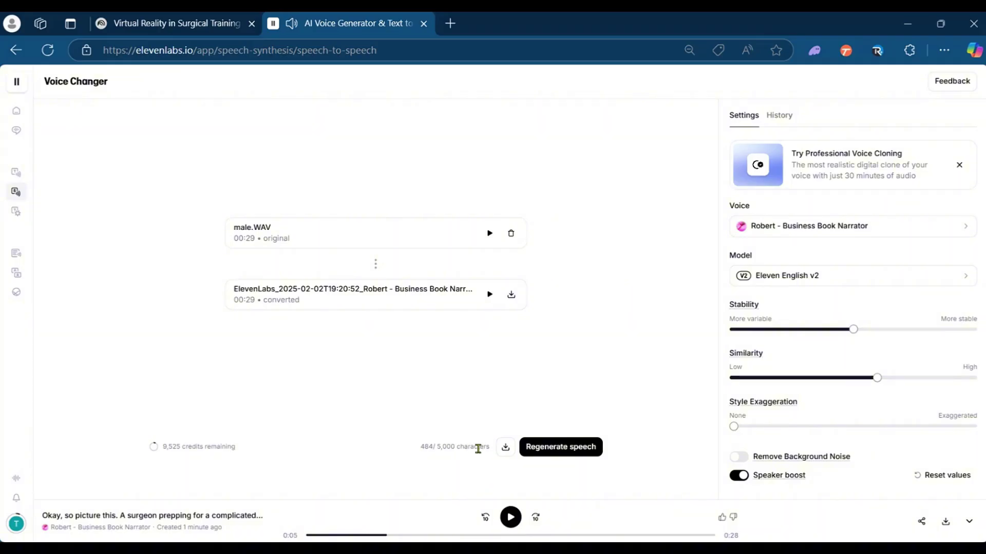
{"action": "left_click", "coordinate": [506, 449]}
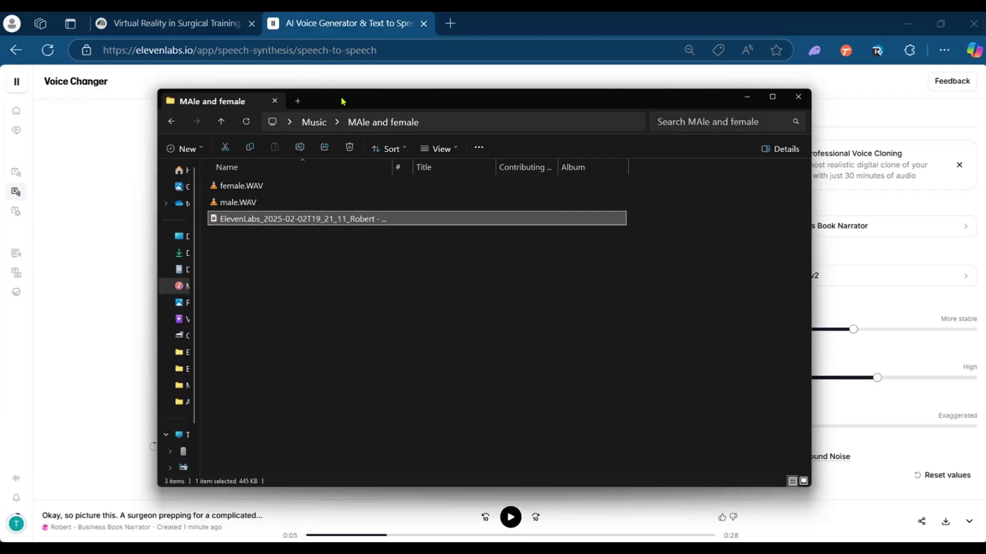
Drag the ElevenLabs file from the MAle and female folder into CapCut's media panel
{"action": "left_click_drag", "start_coordinate": [343, 102], "coordinate": [949, 163]}
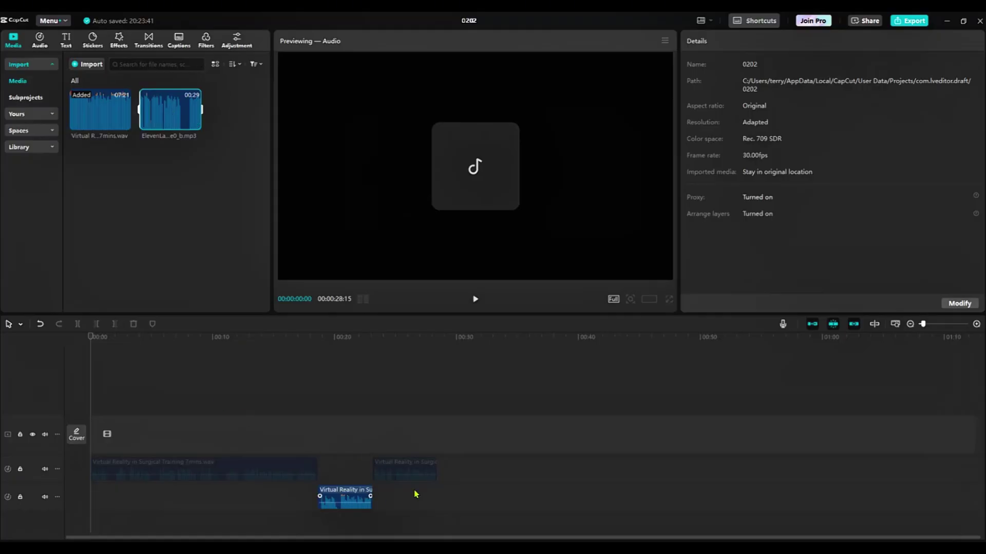
Swap the upper-track male clips for the ElevenLabs MP3 at 00:00 and preview the mix
{"action": "left_click", "coordinate": [116, 478]}
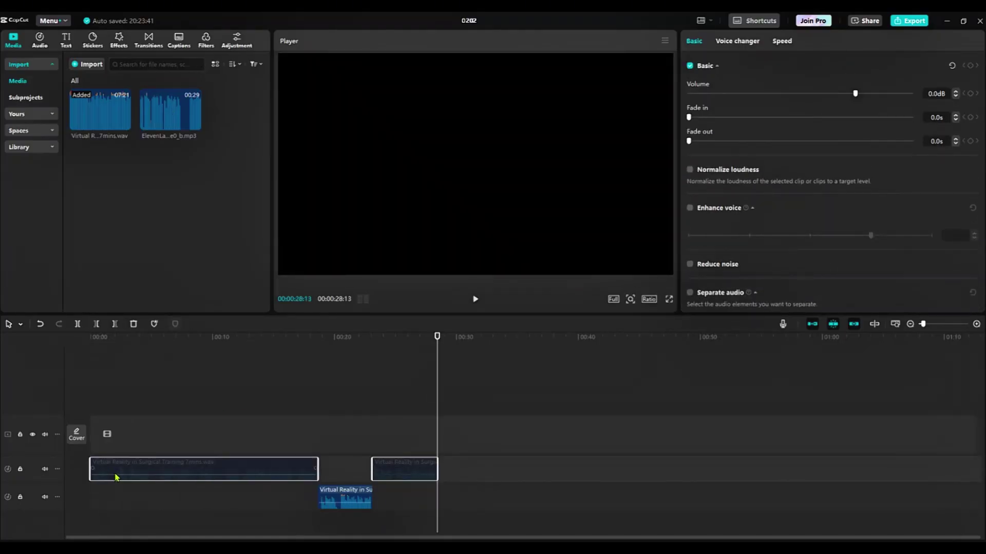
{"action": "key", "text": "Delete"}
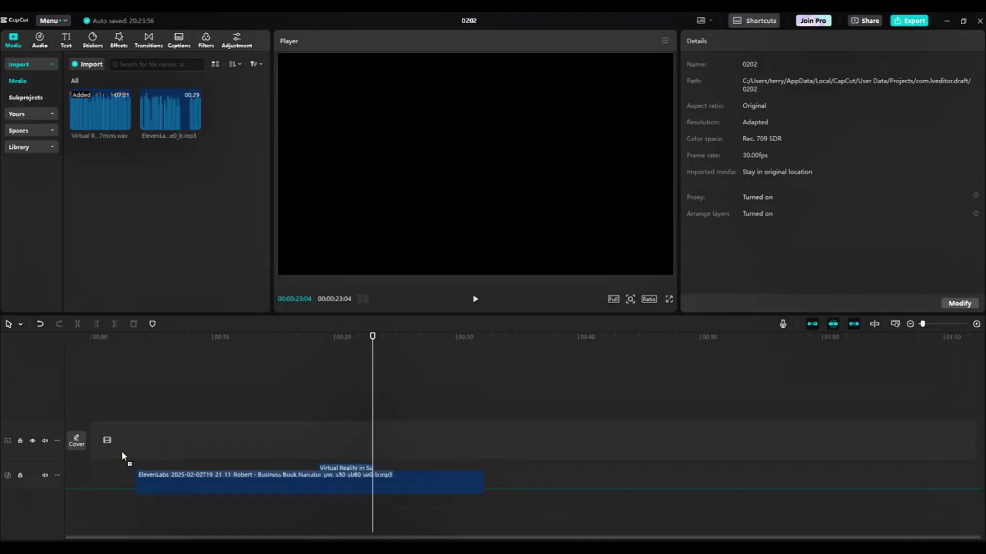
{"action": "left_click_drag", "start_coordinate": [161, 121], "coordinate": [112, 457]}
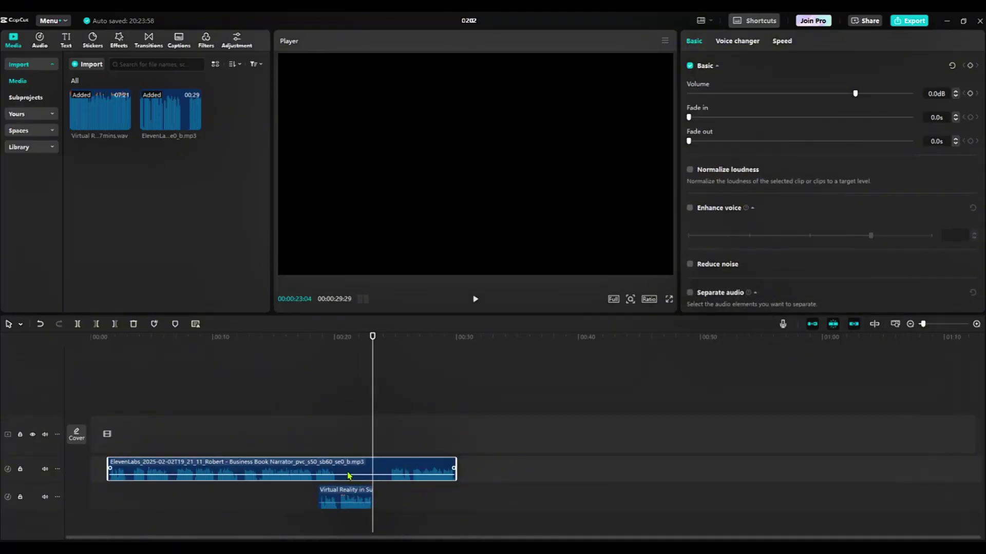
{"action": "left_click", "coordinate": [287, 386]}
{"action": "scroll", "coordinate": [446, 427], "scroll_direction": "up", "scroll_amount": 1}
{"action": "key", "text": "space"}
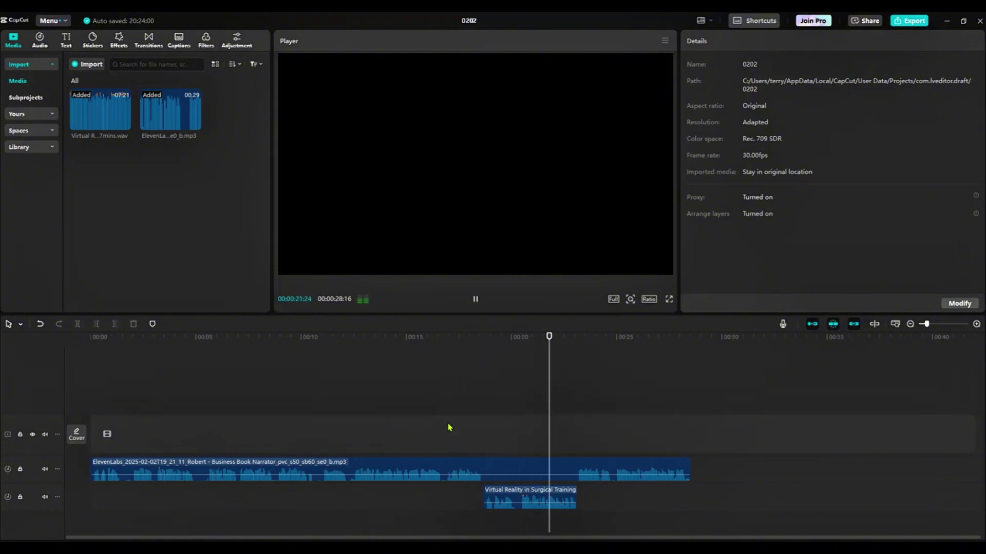
{"action": "key", "text": "space"}
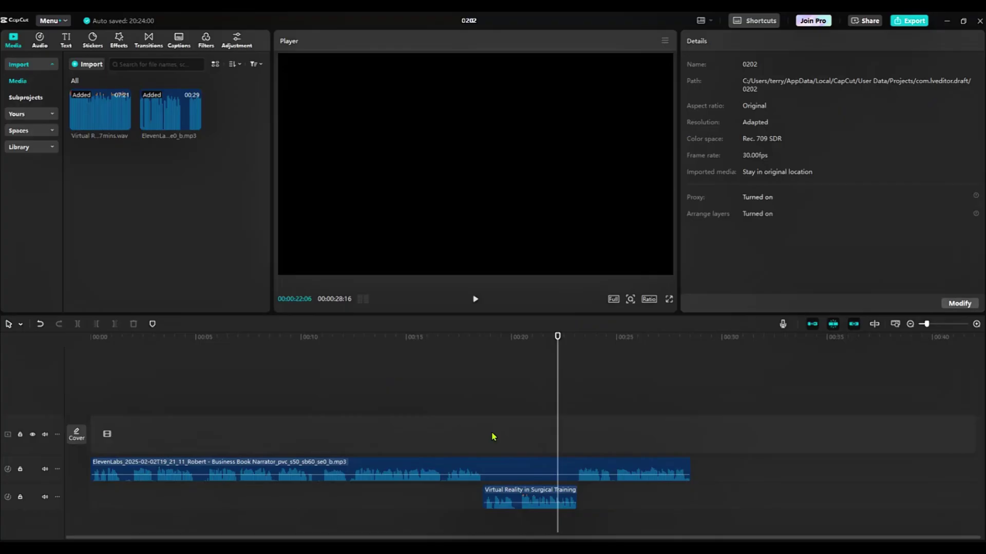